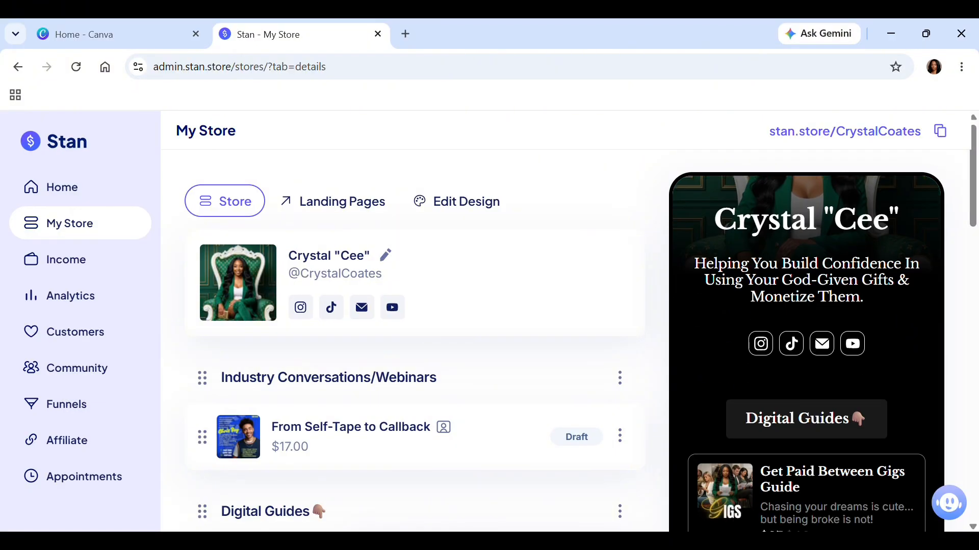
{"action": "scroll", "coordinate": [807, 352], "scroll_direction": "down", "scroll_amount": 7}
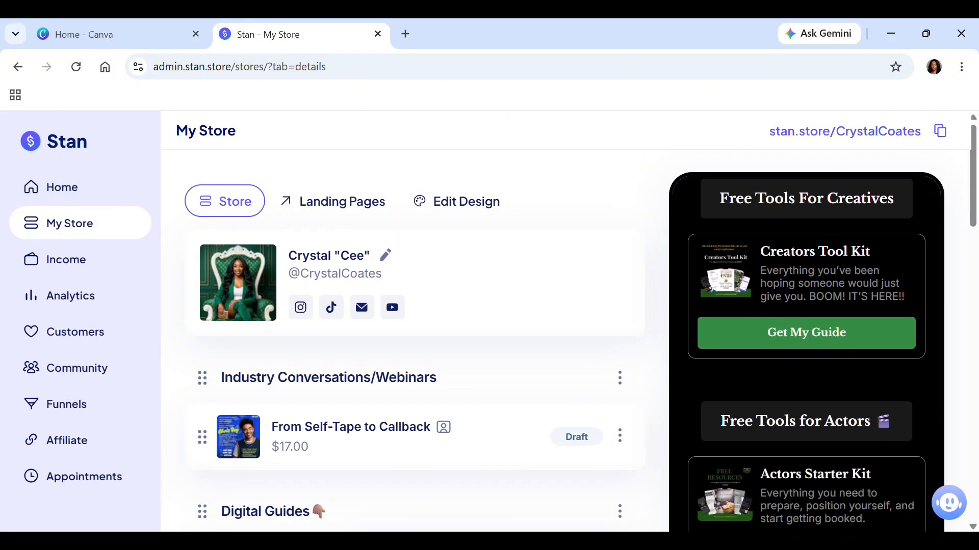
Look through the storefront preview, from the profile header down to the free tools sections.
{"action": "scroll", "coordinate": [806, 352], "scroll_direction": "up", "scroll_amount": 4}
{"action": "scroll", "coordinate": [806, 353], "scroll_direction": "up", "scroll_amount": 2}
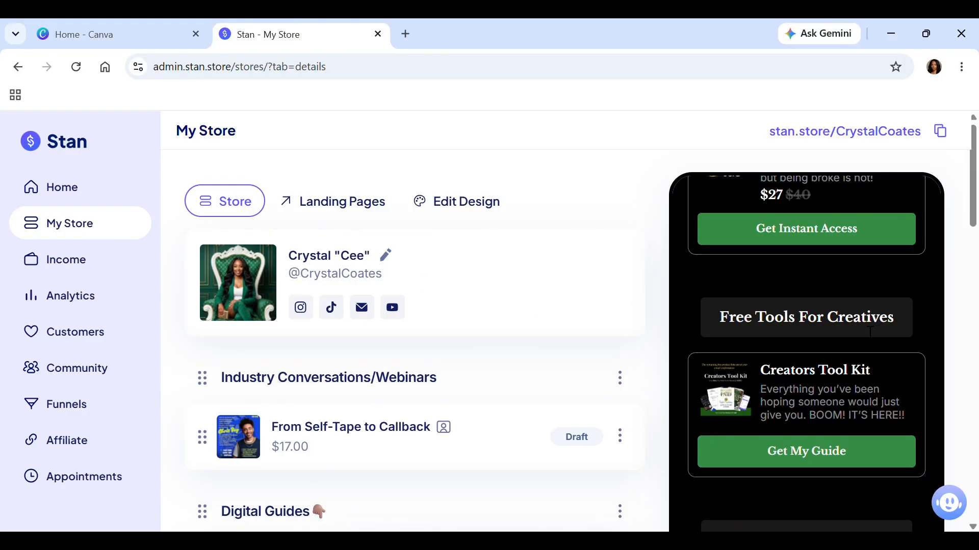
{"action": "scroll", "coordinate": [917, 406], "scroll_direction": "up", "scroll_amount": 5}
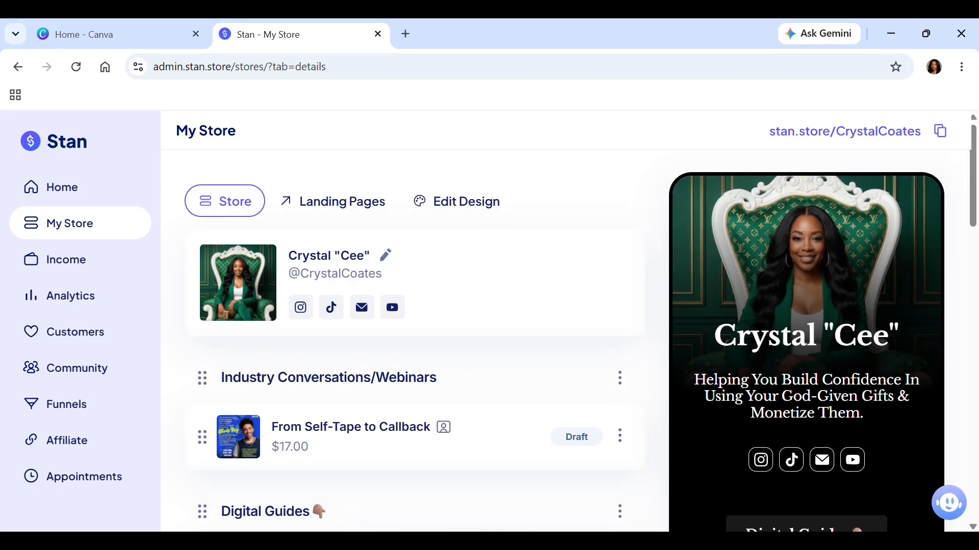
{"action": "scroll", "coordinate": [806, 352], "scroll_direction": "down", "scroll_amount": 6}
{"action": "scroll", "coordinate": [807, 352], "scroll_direction": "up", "scroll_amount": 6}
Open the store header for editing and retype the quoted nickname at the end of the display name.
{"action": "left_click", "coordinate": [386, 257]}
{"action": "left_click", "coordinate": [310, 332]}
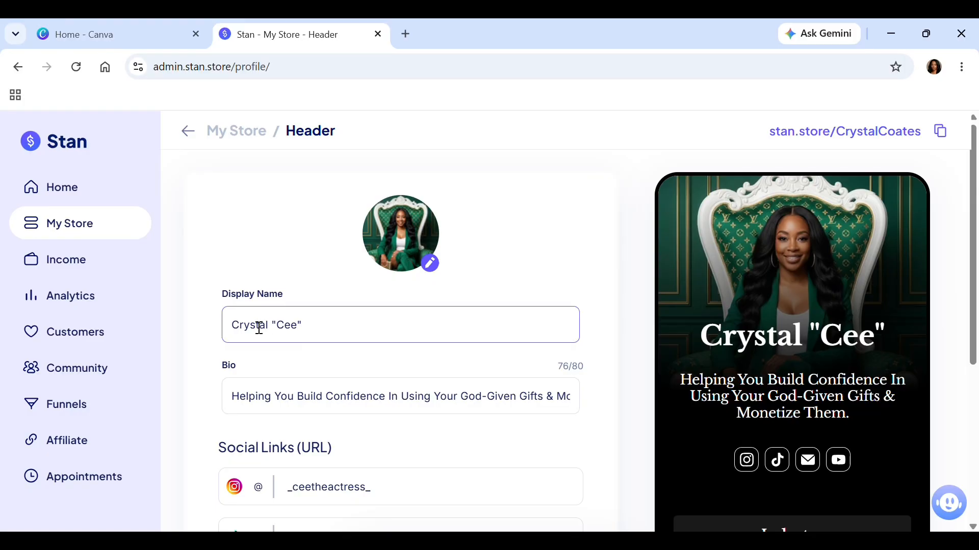
{"action": "left_click", "coordinate": [321, 336]}
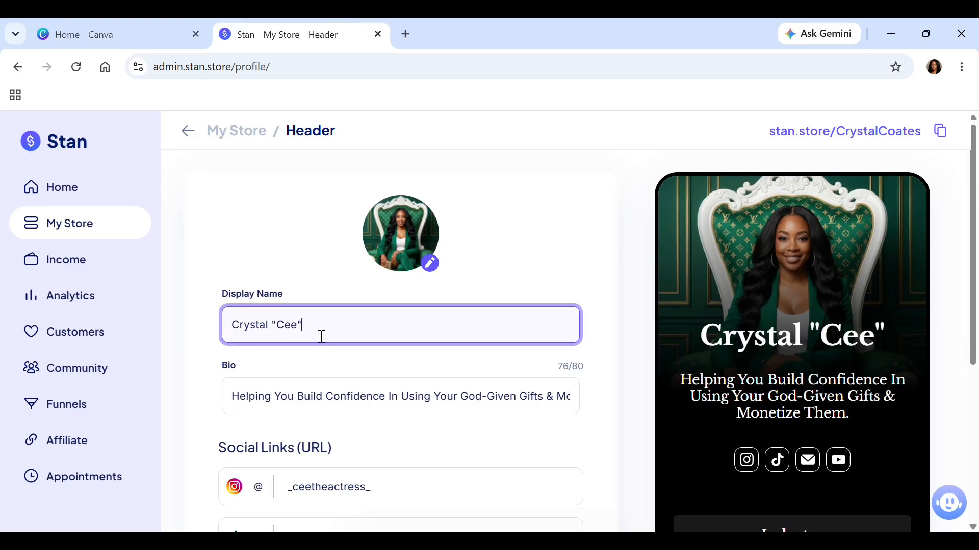
{"action": "key", "text": "BackSpace"}
{"action": "key", "text": "BackSpace"}
{"action": "key", "text": "BackSpace"}
{"action": "key", "text": "BackSpace"}
{"action": "key", "text": "BackSpace"}
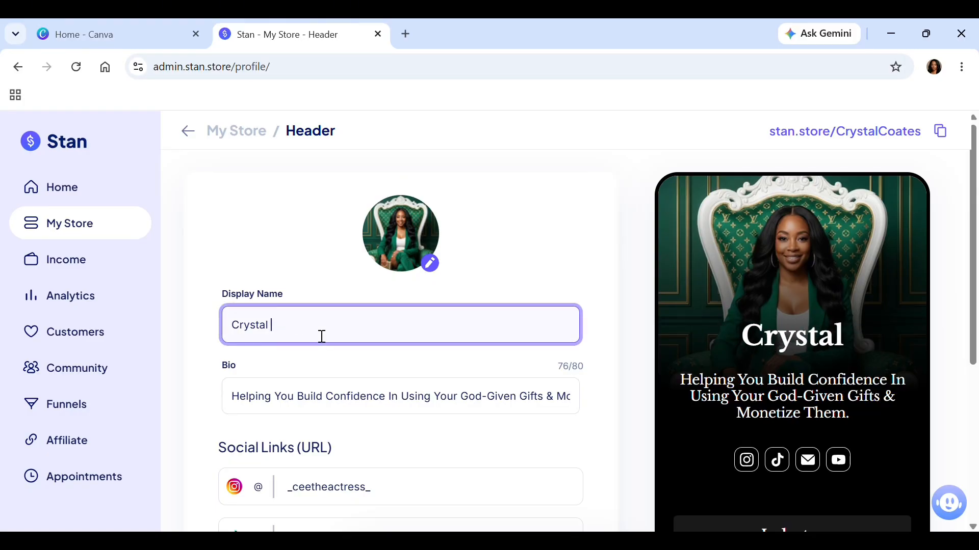
{"action": "type", "text": "\"Cee\""}
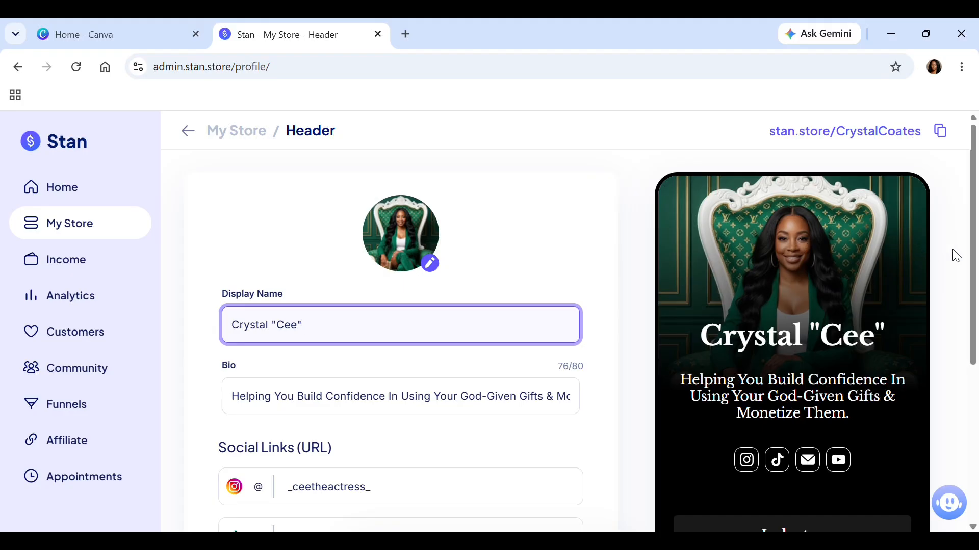
Expand the additional social links in the header settings and examine which platforms can be linked.
{"action": "left_click_drag", "start_coordinate": [974, 255], "coordinate": [972, 304]}
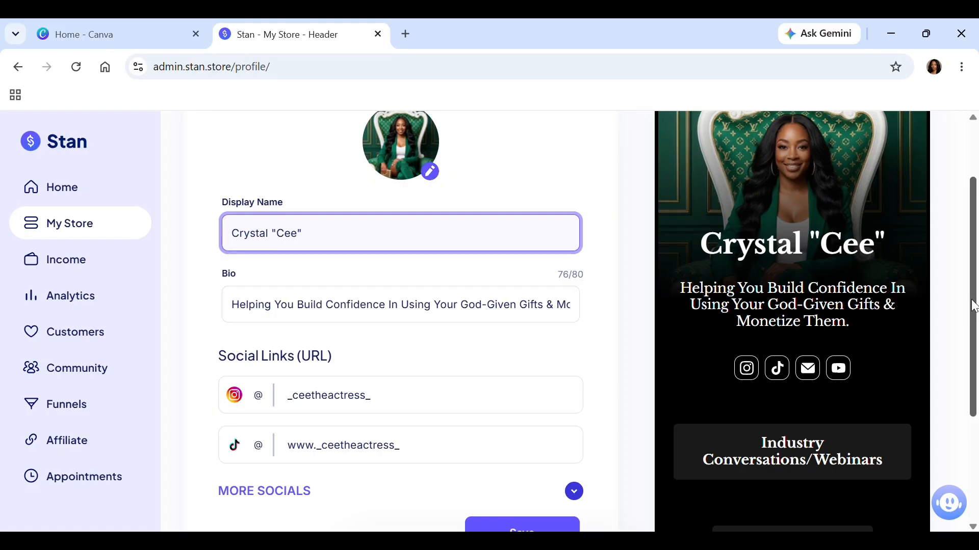
{"action": "scroll", "coordinate": [968, 356], "scroll_direction": "down", "scroll_amount": 2}
{"action": "scroll", "coordinate": [969, 356], "scroll_direction": "up", "scroll_amount": 1}
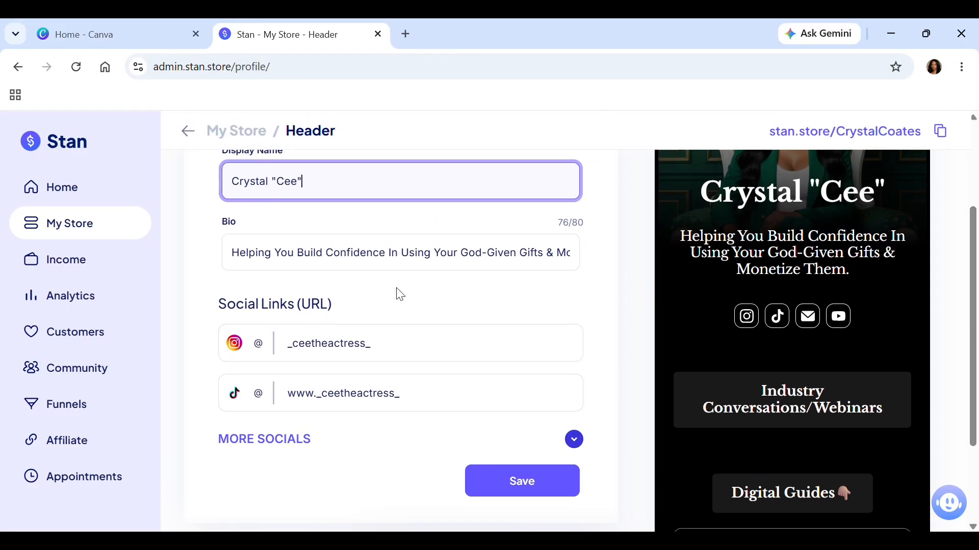
{"action": "left_click", "coordinate": [260, 447]}
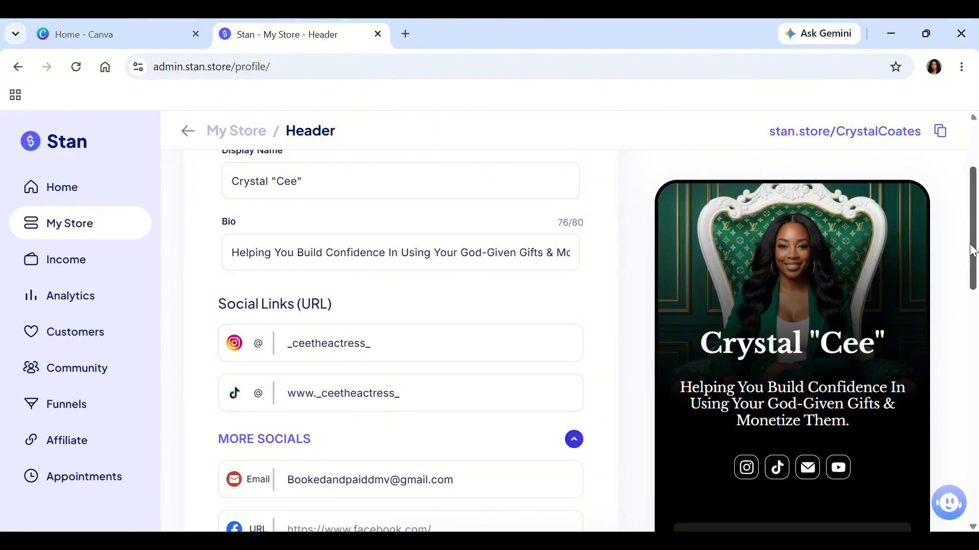
{"action": "left_click_drag", "start_coordinate": [974, 250], "coordinate": [973, 351]}
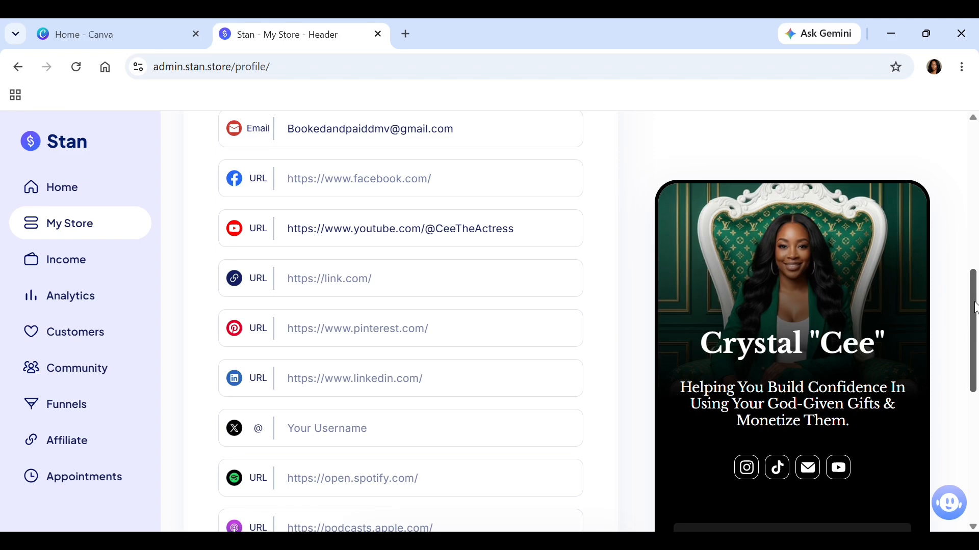
{"action": "left_click_drag", "start_coordinate": [975, 308], "coordinate": [976, 383]}
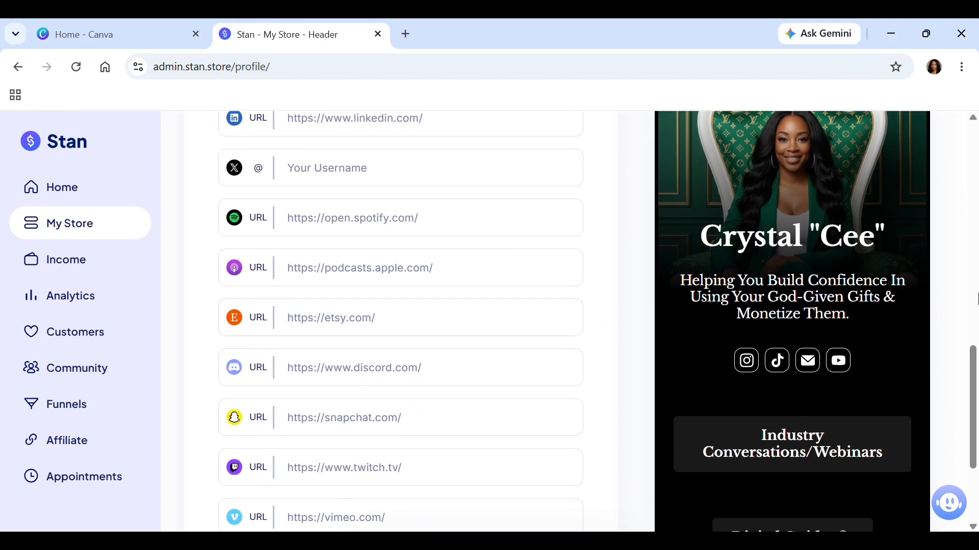
{"action": "left_click_drag", "start_coordinate": [972, 381], "coordinate": [967, 172]}
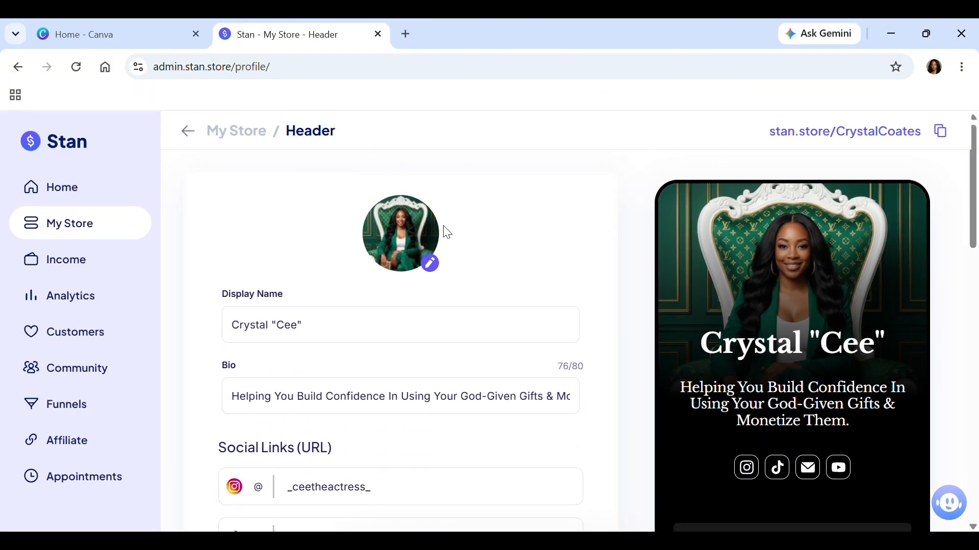
Return to the My Store overview and look through its list of sections and products.
{"action": "left_click", "coordinate": [189, 140]}
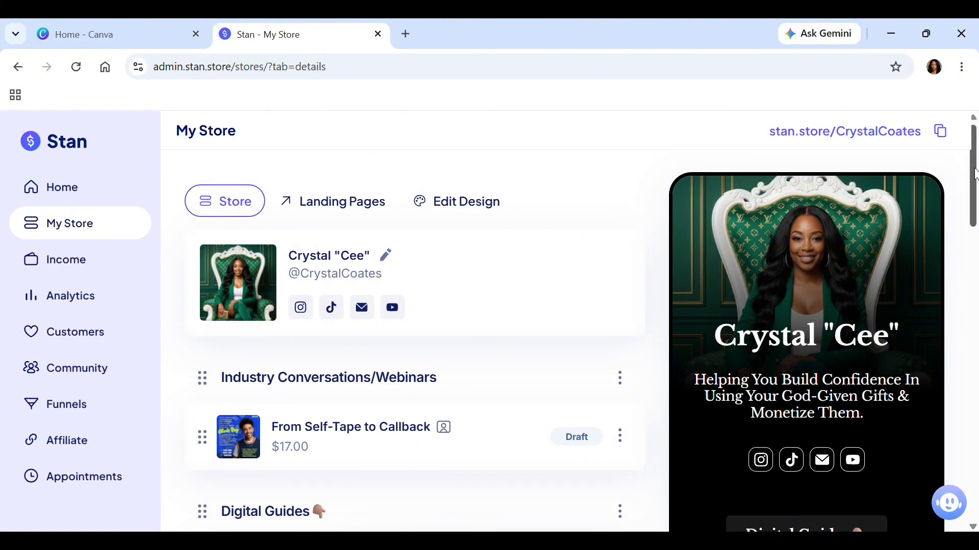
{"action": "scroll", "coordinate": [974, 174], "scroll_direction": "down", "scroll_amount": 7}
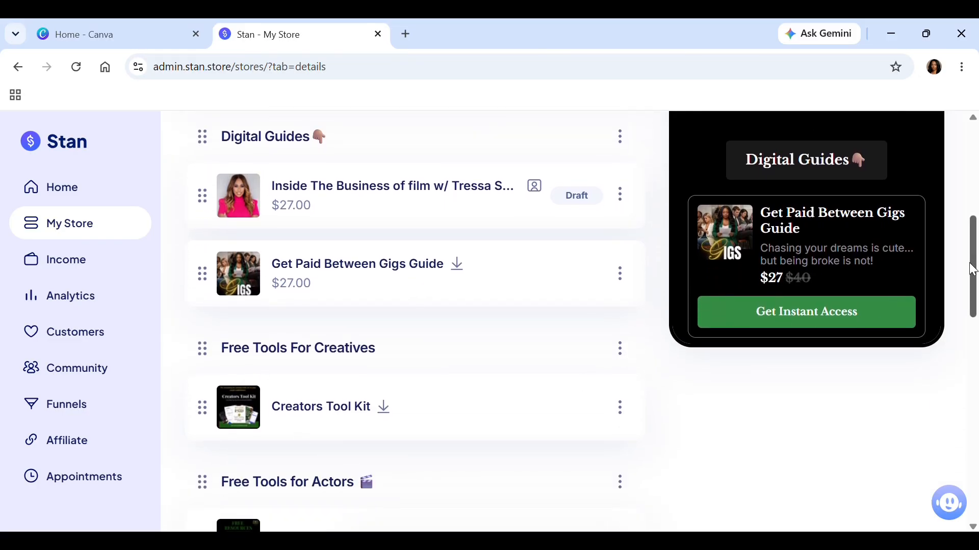
{"action": "left_click_drag", "start_coordinate": [974, 263], "coordinate": [972, 389]}
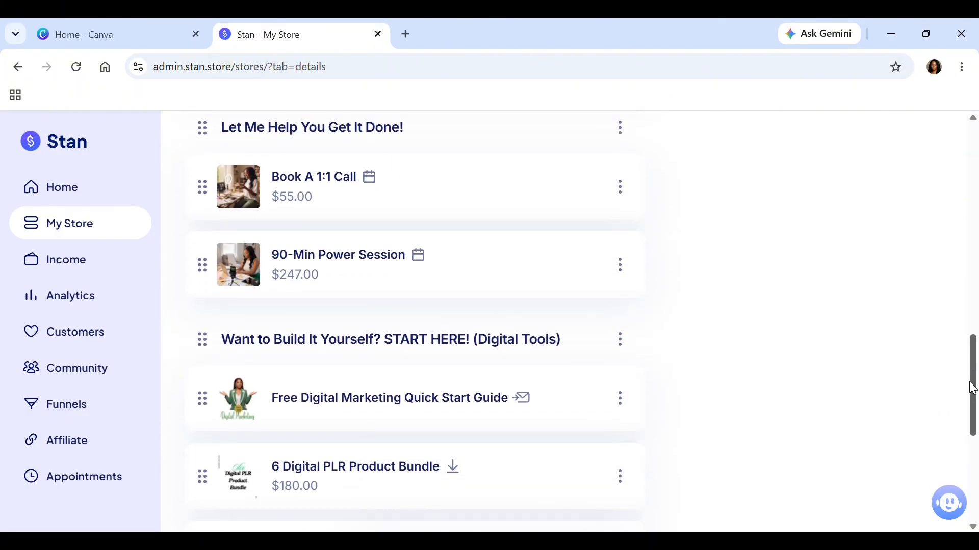
{"action": "left_click_drag", "start_coordinate": [972, 389], "coordinate": [957, 371]}
{"action": "left_click_drag", "start_coordinate": [955, 299], "coordinate": [965, 114]}
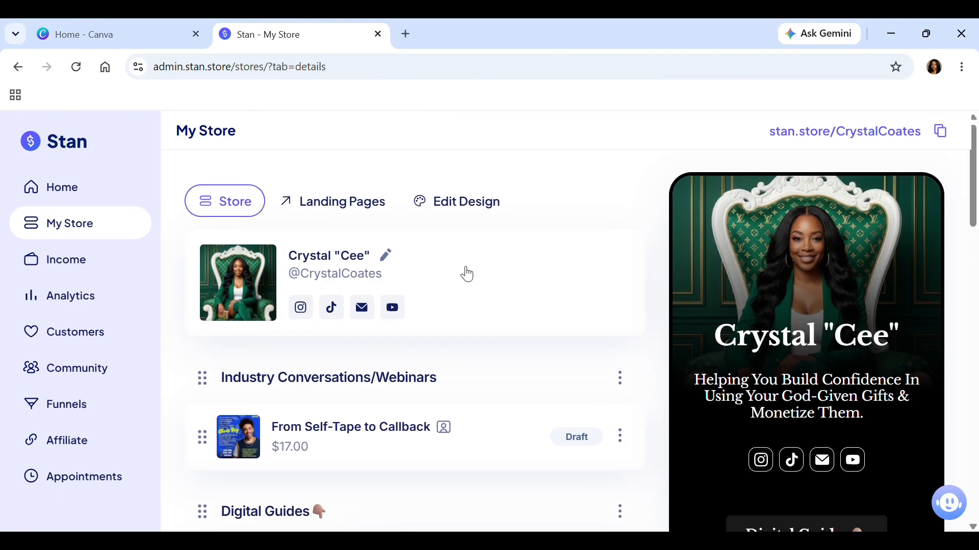
Open the store's design settings and examine the theme, color and font options of The Stone.
{"action": "left_click", "coordinate": [477, 210]}
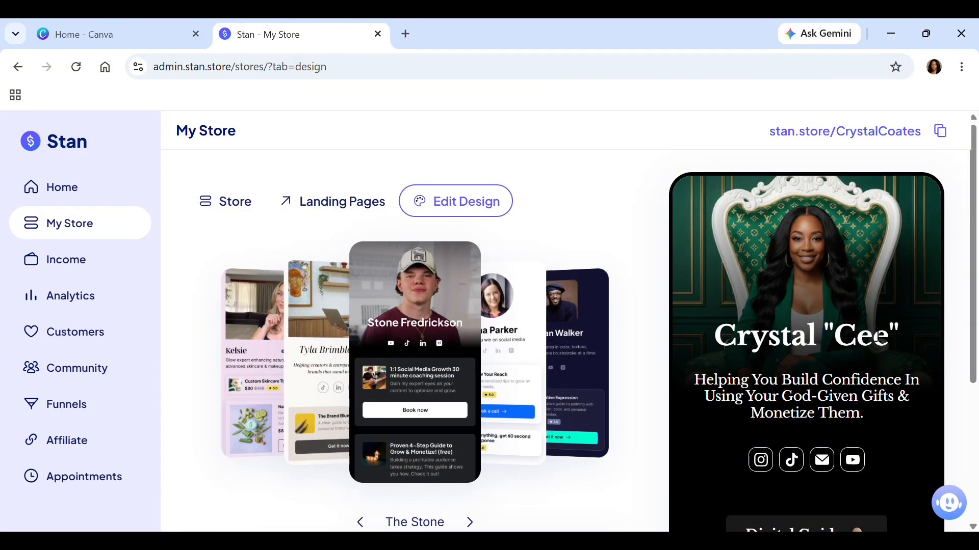
{"action": "left_click_drag", "start_coordinate": [974, 291], "coordinate": [973, 374]}
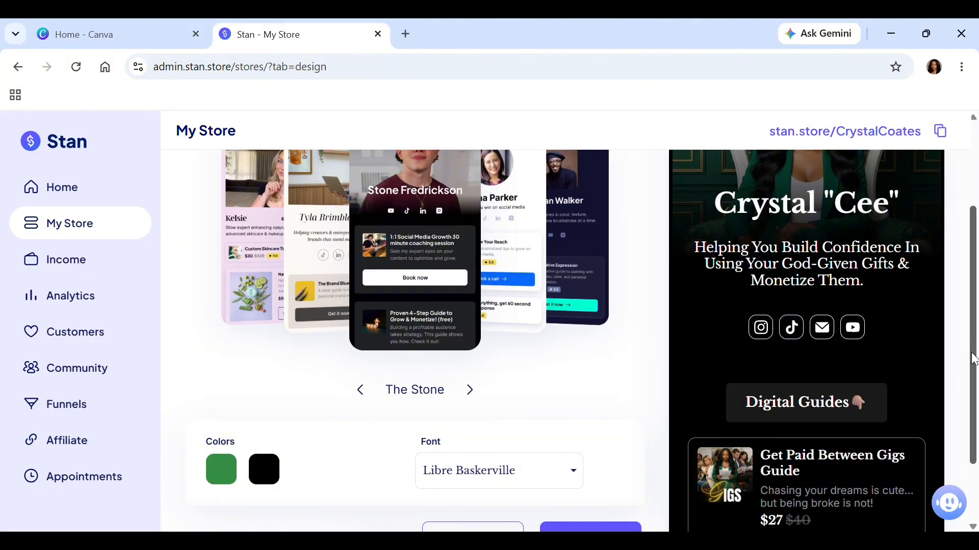
{"action": "left_click_drag", "start_coordinate": [974, 359], "coordinate": [974, 395]}
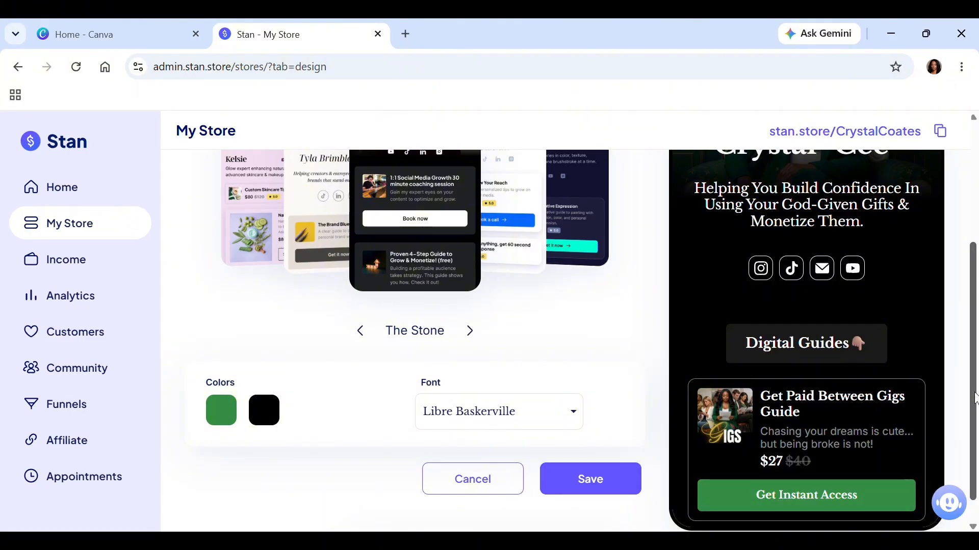
{"action": "mouse_move", "coordinate": [974, 393]}
{"action": "left_mouse_down"}
{"action": "mouse_move", "coordinate": [974, 374]}
{"action": "mouse_move", "coordinate": [972, 411]}
{"action": "left_mouse_up"}
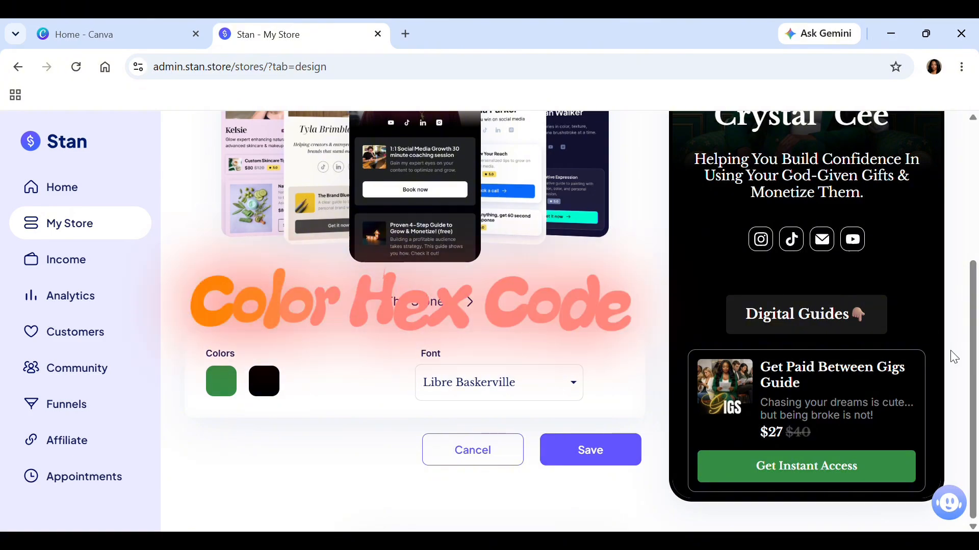
{"action": "left_click_drag", "start_coordinate": [974, 367], "coordinate": [974, 220]}
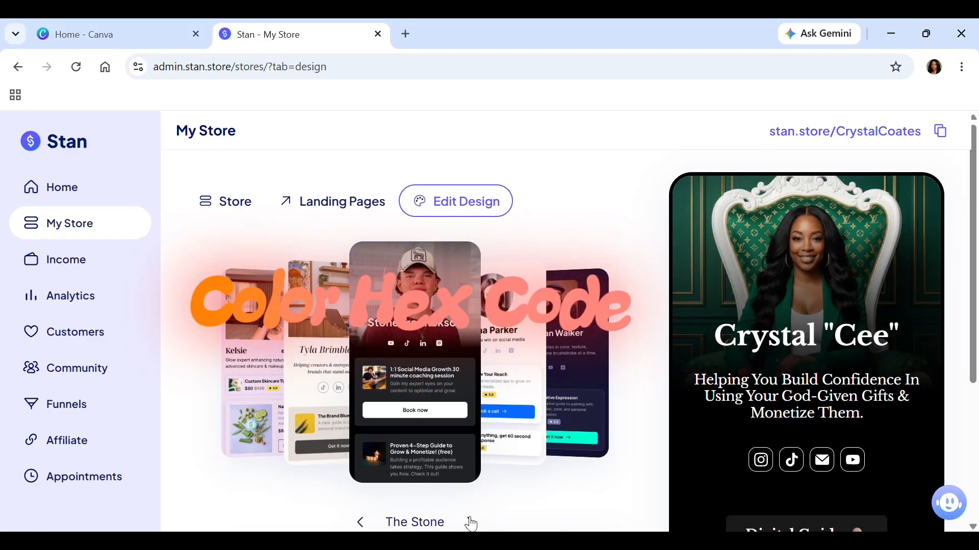
Preview the Minima and Nightview themes on the storefront.
{"action": "left_click", "coordinate": [470, 522]}
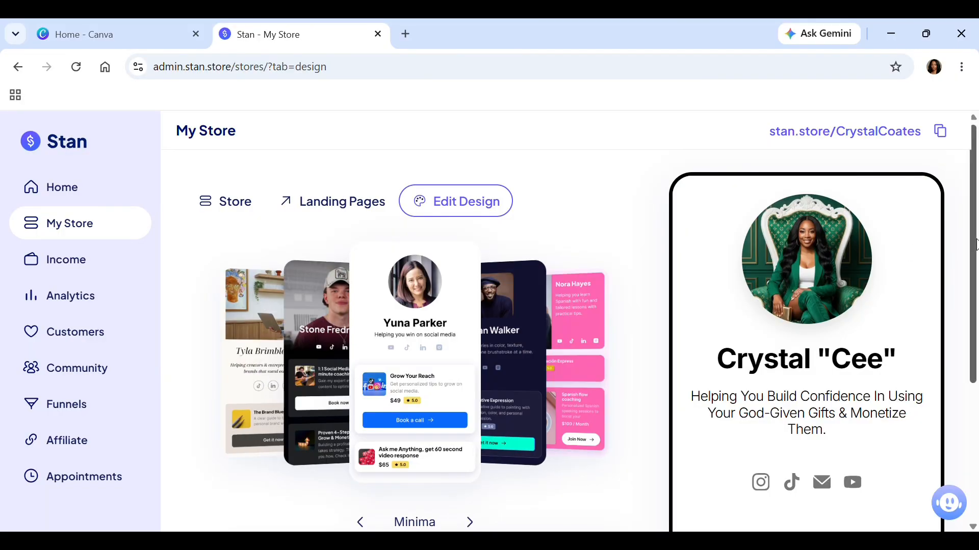
{"action": "scroll", "coordinate": [974, 248], "scroll_direction": "down", "scroll_amount": 1}
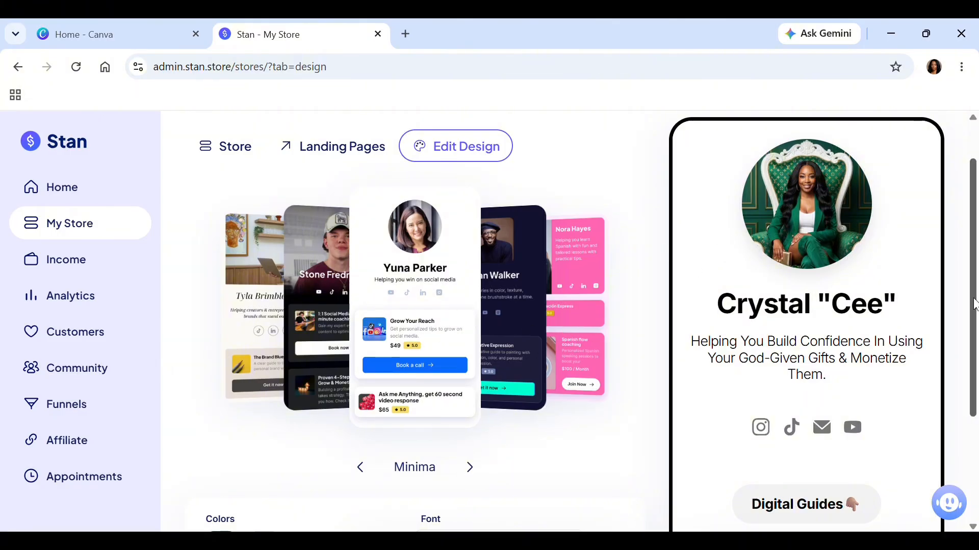
{"action": "mouse_move", "coordinate": [974, 301]}
{"action": "left_mouse_down"}
{"action": "mouse_move", "coordinate": [976, 404]}
{"action": "mouse_move", "coordinate": [974, 285]}
{"action": "left_mouse_up"}
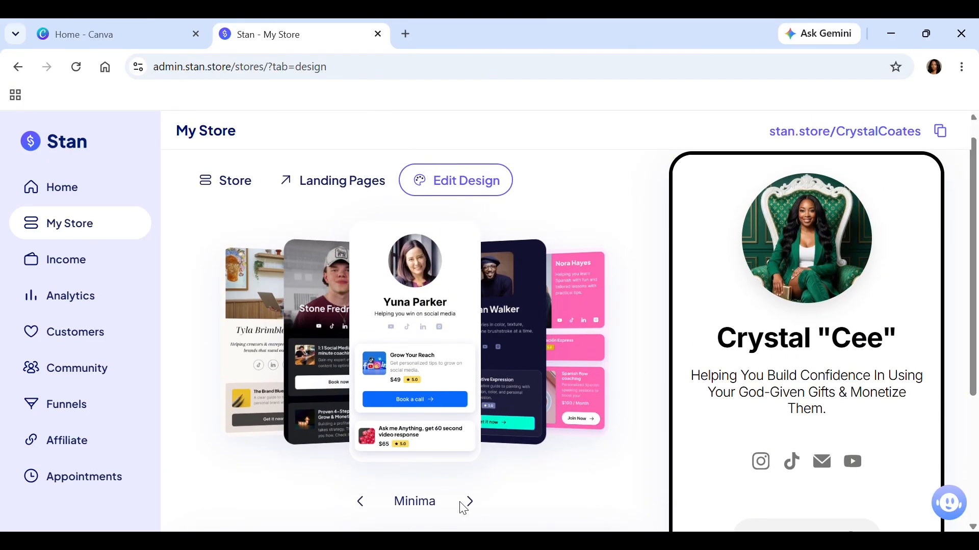
{"action": "left_click", "coordinate": [470, 502]}
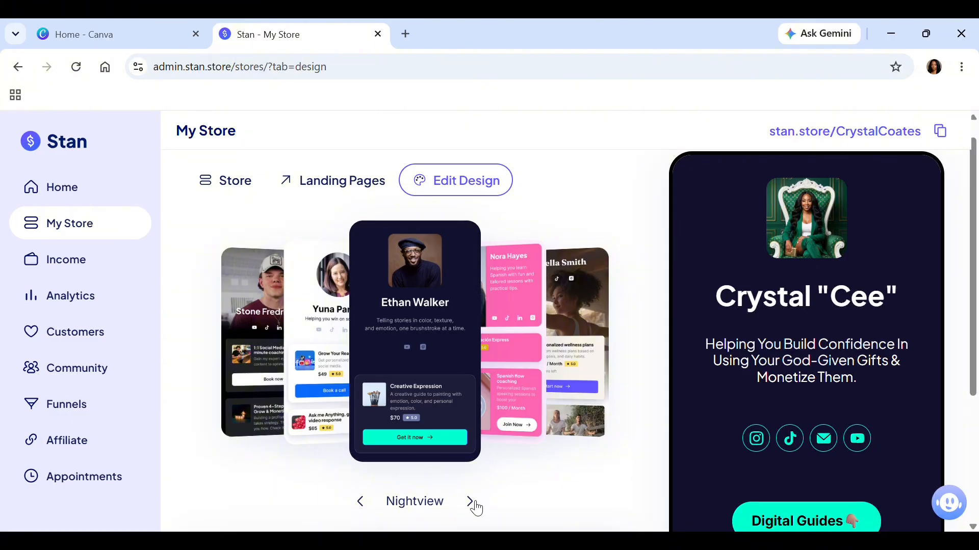
Preview the Material theme and examine its colors, font and product cards throughout the storefront preview.
{"action": "left_click", "coordinate": [470, 502]}
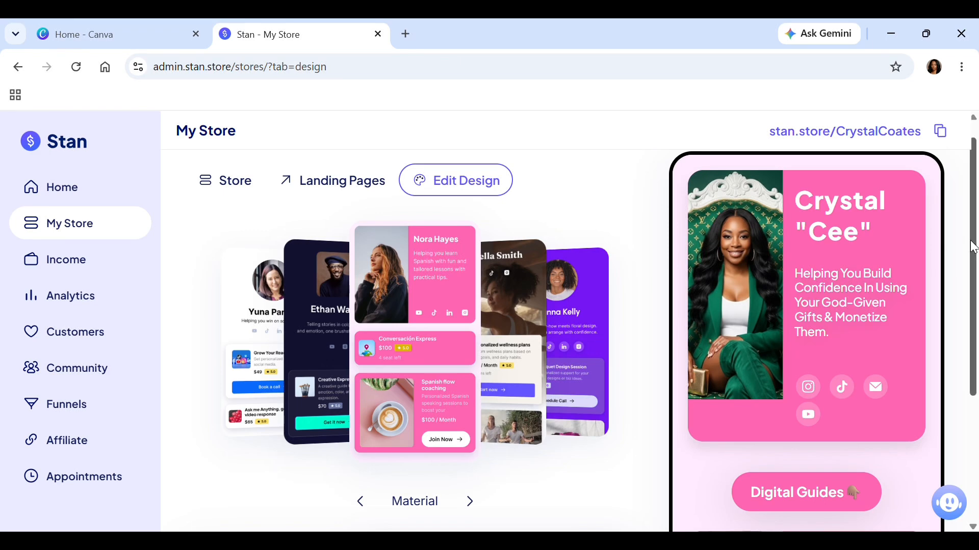
{"action": "scroll", "coordinate": [914, 275], "scroll_direction": "down", "scroll_amount": 5}
{"action": "scroll", "coordinate": [977, 364], "scroll_direction": "up", "scroll_amount": 3}
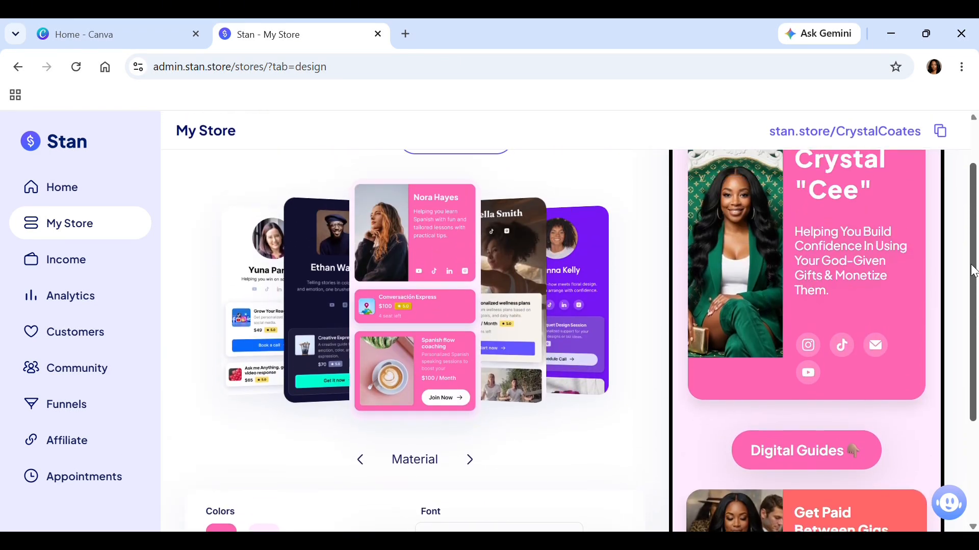
{"action": "scroll", "coordinate": [977, 382], "scroll_direction": "down", "scroll_amount": 3}
{"action": "scroll", "coordinate": [807, 305], "scroll_direction": "down", "scroll_amount": 4}
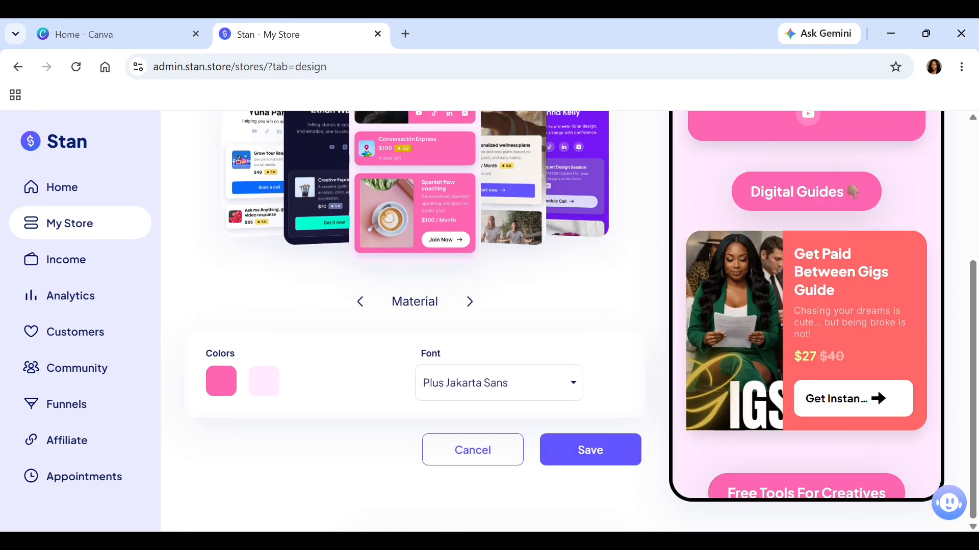
{"action": "scroll", "coordinate": [807, 304], "scroll_direction": "down", "scroll_amount": 8}
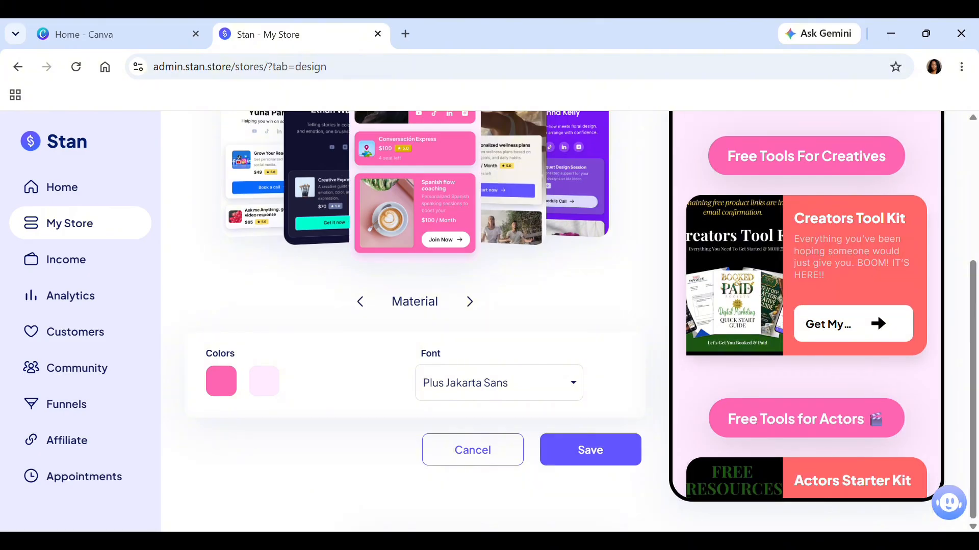
{"action": "scroll", "coordinate": [806, 305], "scroll_direction": "down", "scroll_amount": 4}
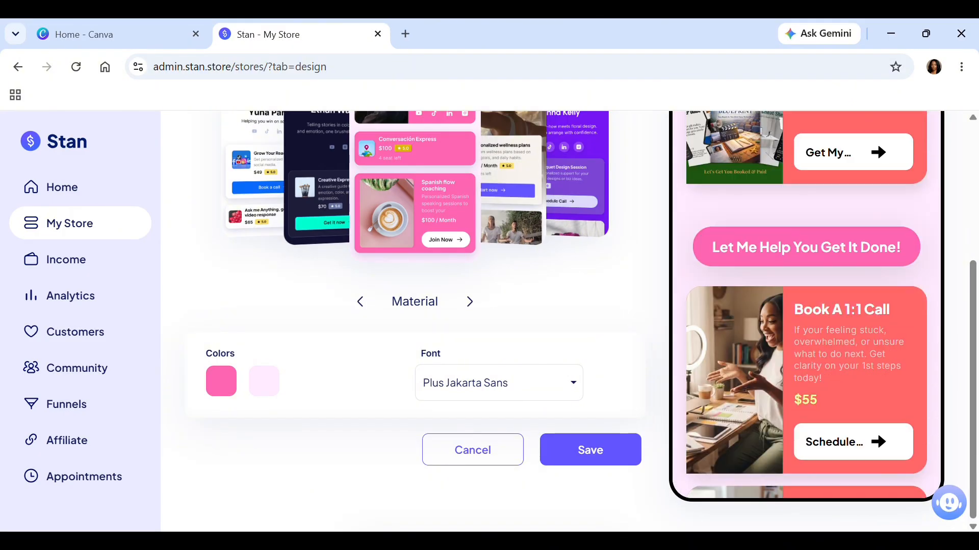
{"action": "scroll", "coordinate": [806, 304], "scroll_direction": "up", "scroll_amount": 2}
{"action": "scroll", "coordinate": [806, 304], "scroll_direction": "down", "scroll_amount": 8}
{"action": "scroll", "coordinate": [806, 305], "scroll_direction": "up", "scroll_amount": 1}
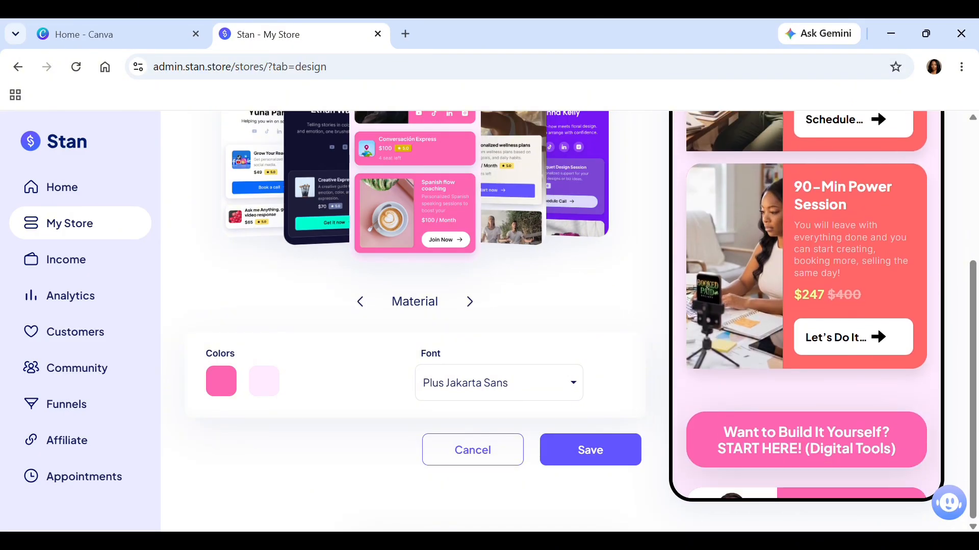
{"action": "scroll", "coordinate": [806, 305], "scroll_direction": "down", "scroll_amount": 8}
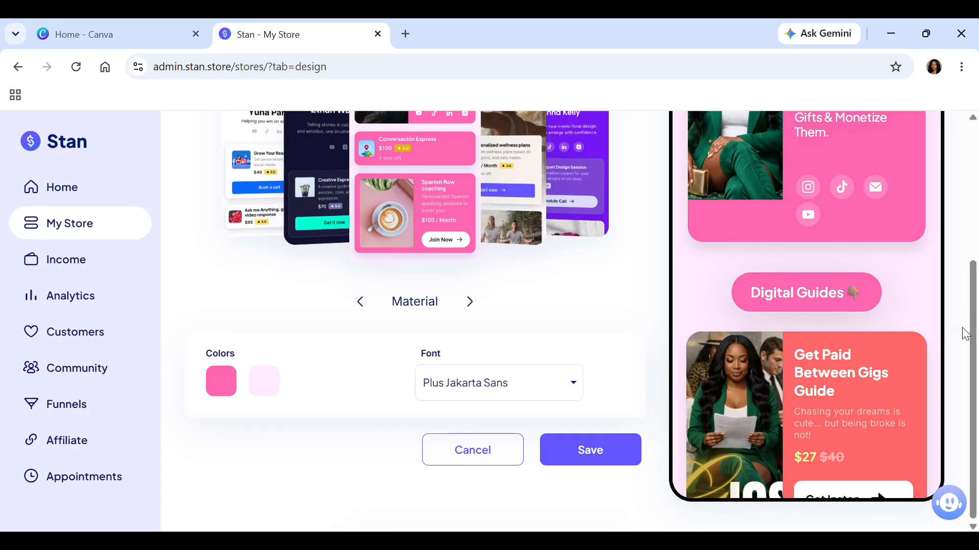
{"action": "left_click_drag", "start_coordinate": [968, 339], "coordinate": [961, 227]}
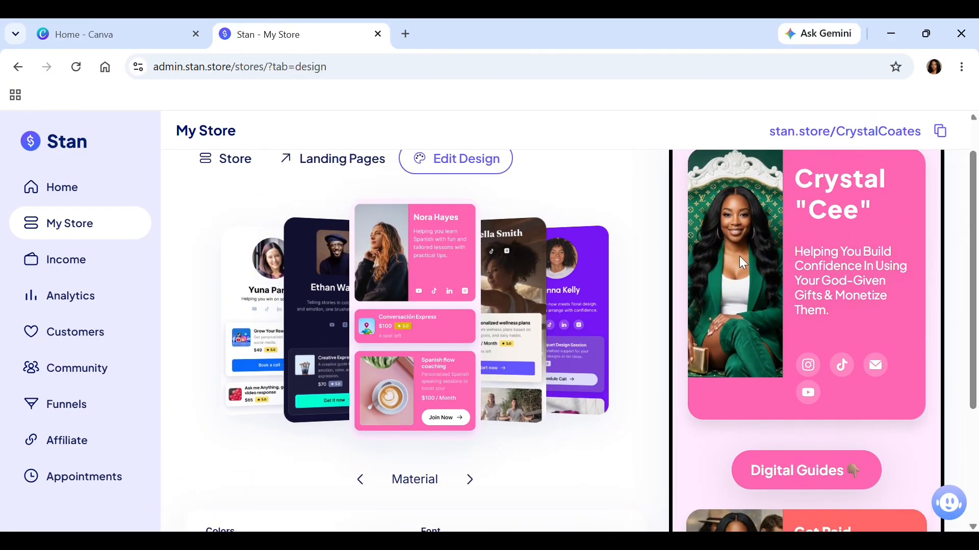
Preview the Spotlight theme and examine its header, buttons and product cards throughout the storefront preview.
{"action": "left_click", "coordinate": [469, 479]}
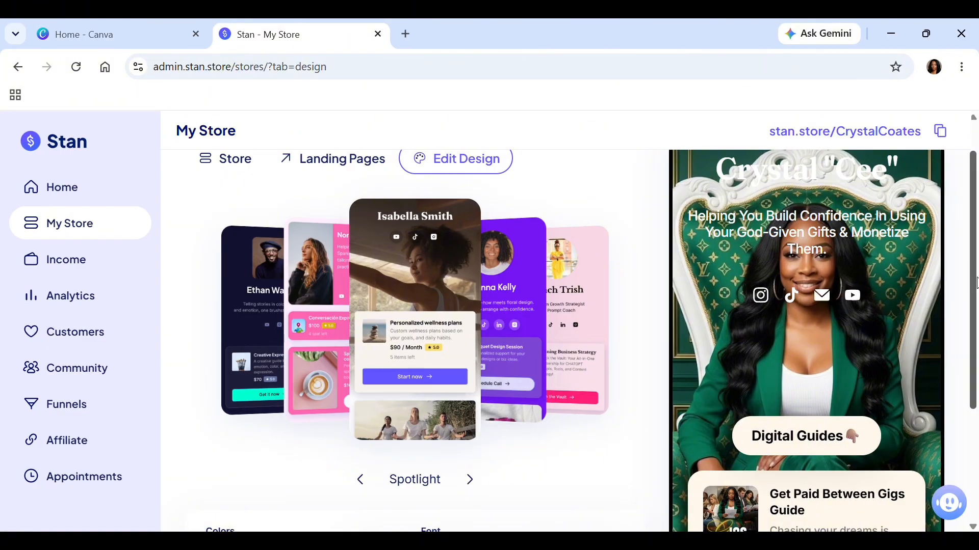
{"action": "scroll", "coordinate": [974, 287], "scroll_direction": "down", "scroll_amount": 2}
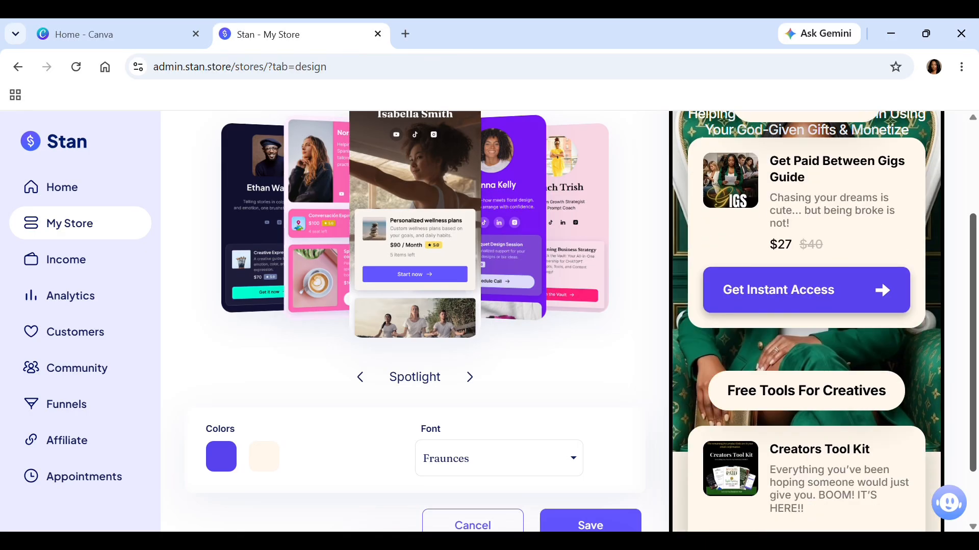
{"action": "scroll", "coordinate": [807, 321], "scroll_direction": "down", "scroll_amount": 7}
{"action": "scroll", "coordinate": [806, 321], "scroll_direction": "up", "scroll_amount": 10}
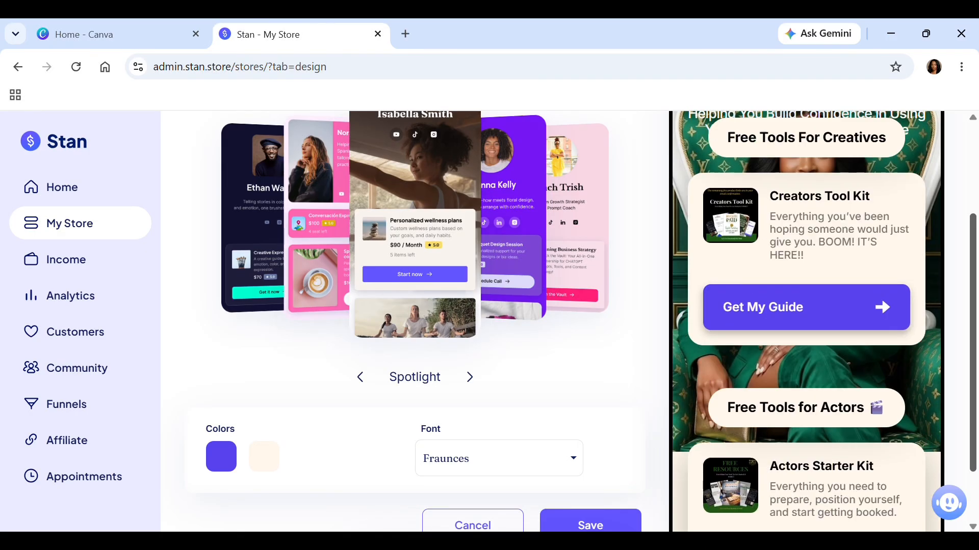
{"action": "scroll", "coordinate": [807, 322], "scroll_direction": "up", "scroll_amount": 3}
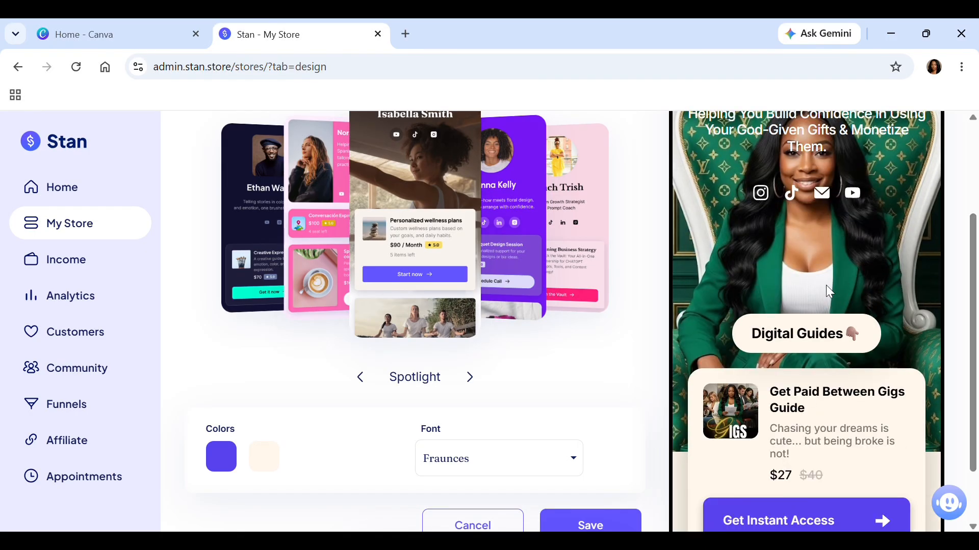
{"action": "scroll", "coordinate": [787, 288], "scroll_direction": "down", "scroll_amount": 10}
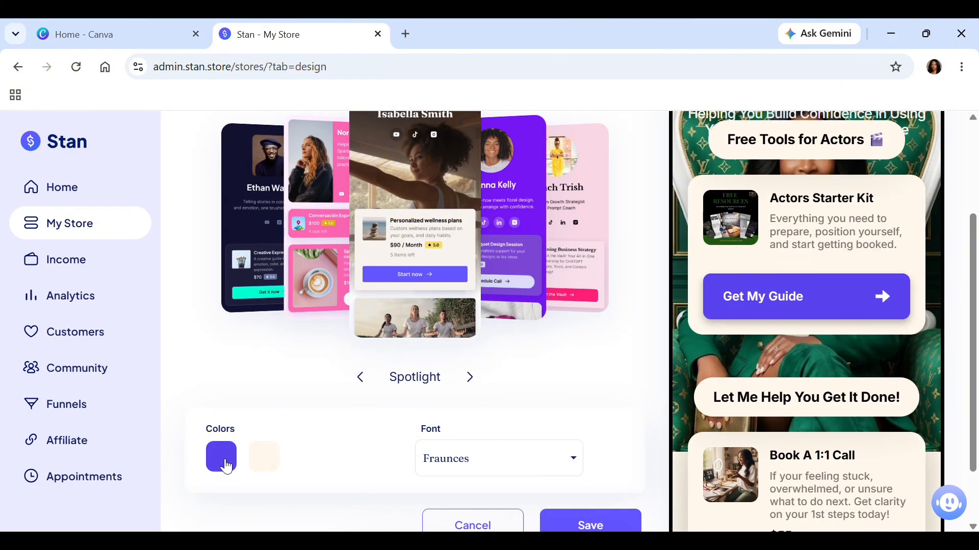
Try the dark green preset as the Spotlight theme's main color and adjust its shade to 1C7D75.
{"action": "left_click", "coordinate": [225, 464]}
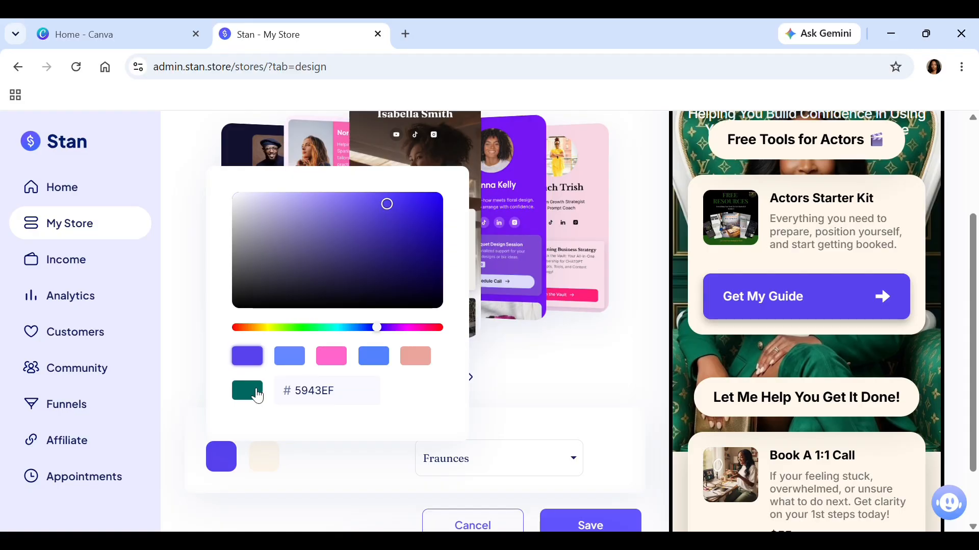
{"action": "left_click", "coordinate": [259, 397]}
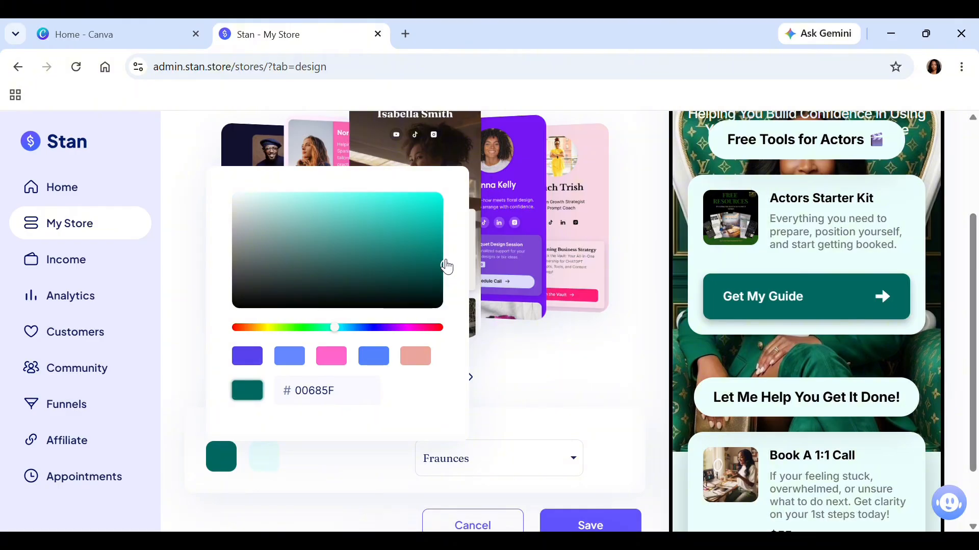
{"action": "left_click_drag", "start_coordinate": [443, 261], "coordinate": [402, 258]}
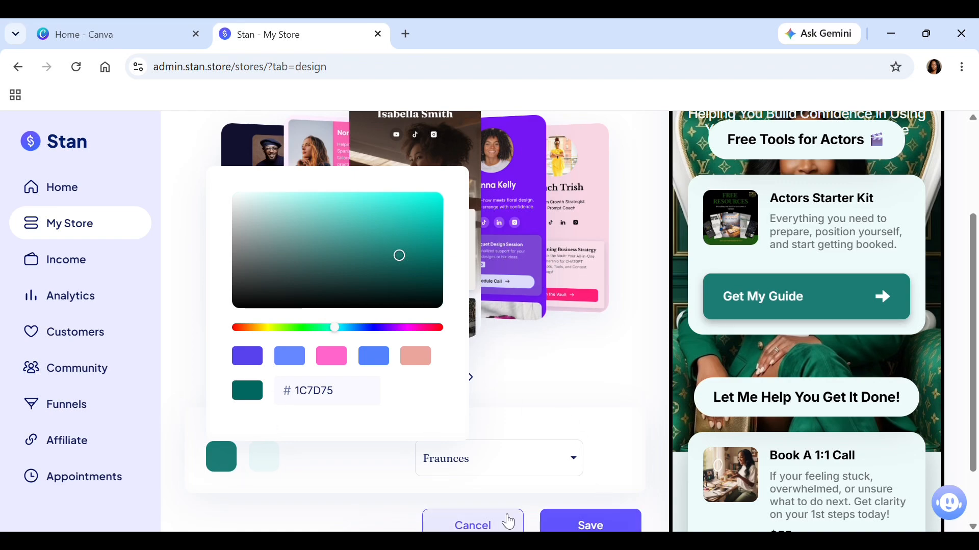
{"action": "left_click", "coordinate": [510, 388]}
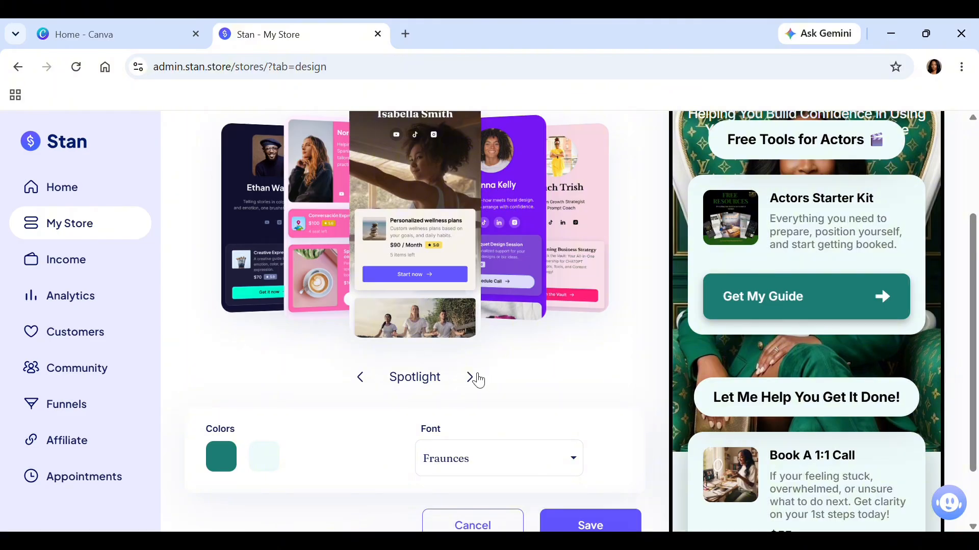
Switch past Eclipse to the Coach Trish theme and try background color BB235C, followed by the green main color 00CC66.
{"action": "left_click", "coordinate": [471, 377]}
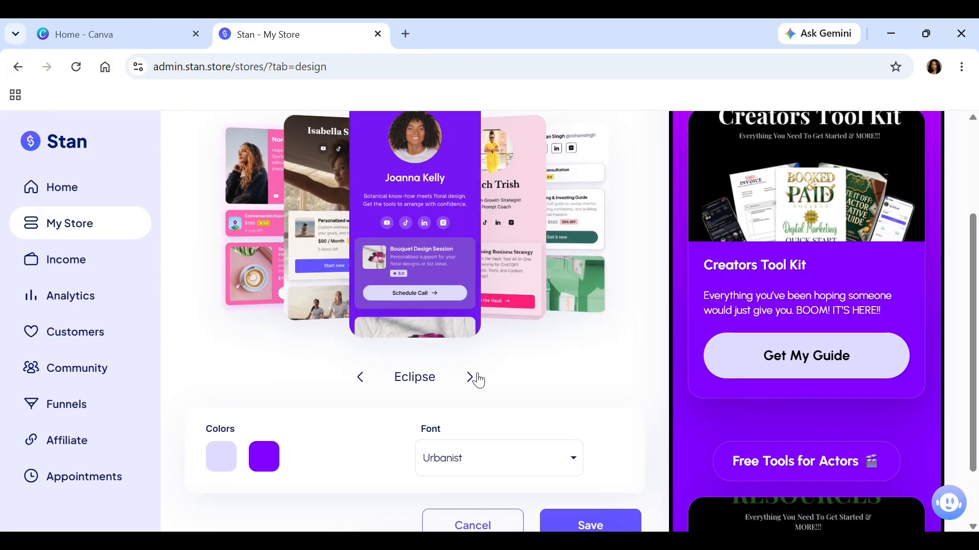
{"action": "left_click", "coordinate": [471, 377]}
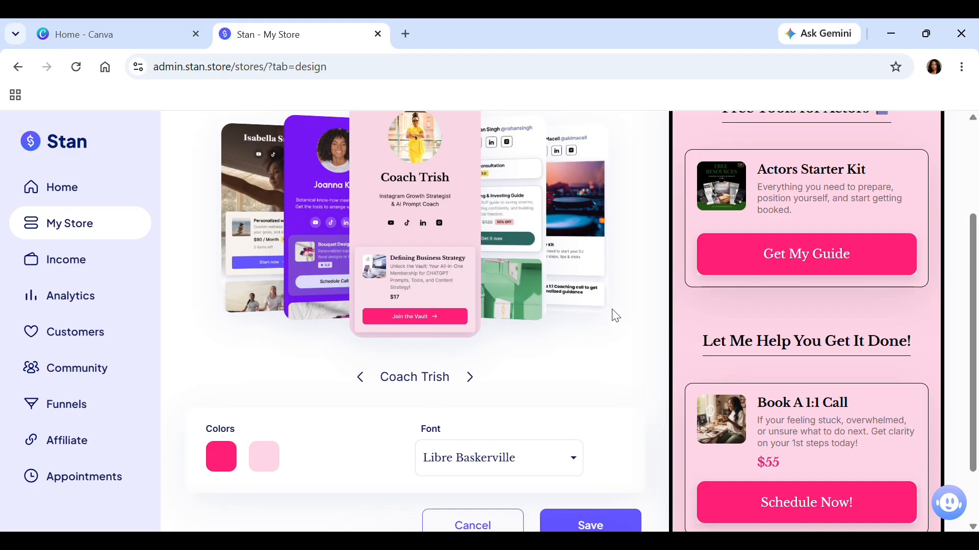
{"action": "left_click", "coordinate": [279, 463]}
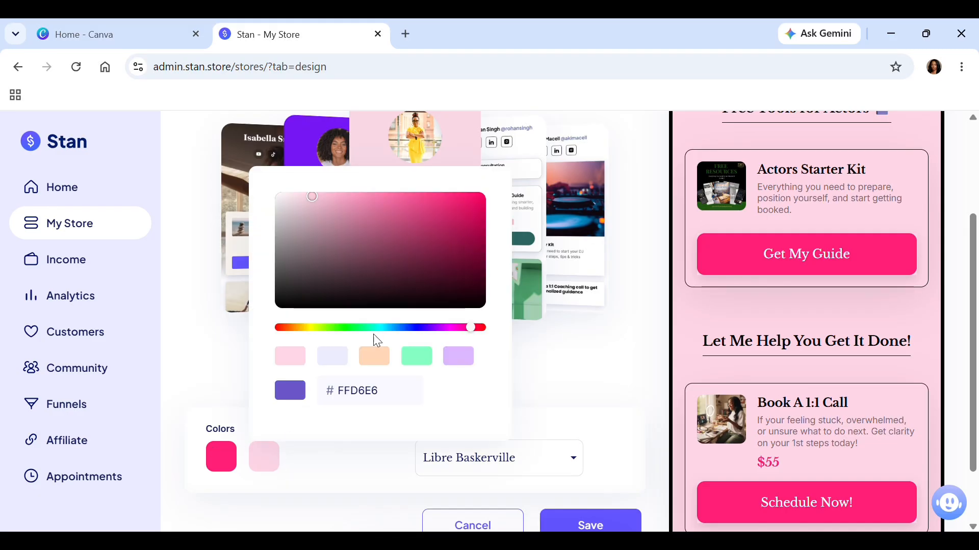
{"action": "left_click", "coordinate": [380, 290]}
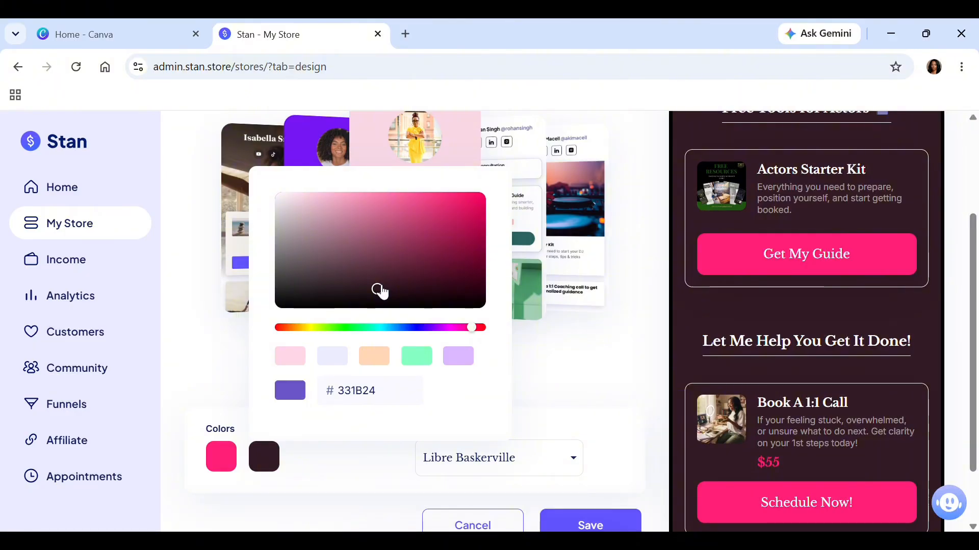
{"action": "left_click", "coordinate": [450, 229]}
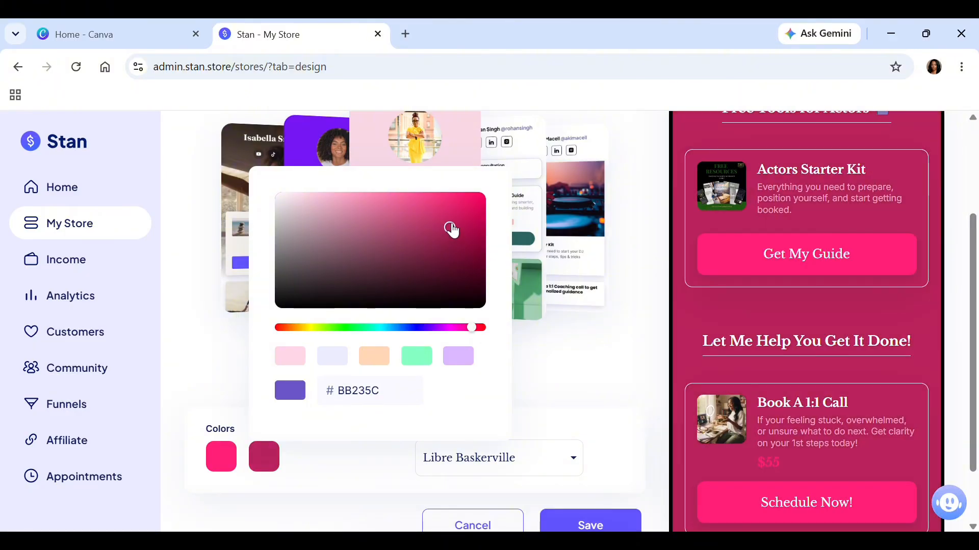
{"action": "left_click", "coordinate": [227, 452]}
{"action": "left_click", "coordinate": [382, 363]}
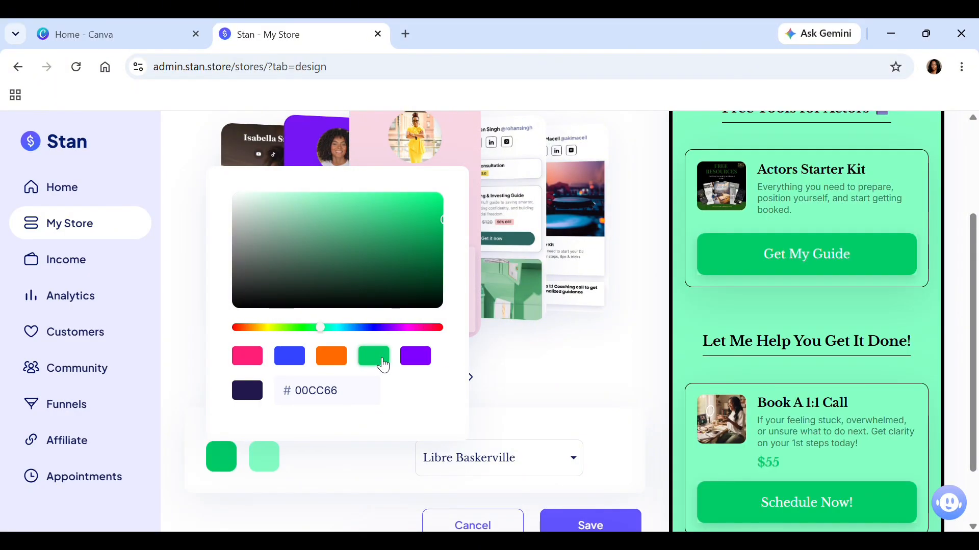
Try the Montserrat and Argent fonts on the Coach Trish theme.
{"action": "left_click", "coordinate": [574, 466]}
{"action": "left_click", "coordinate": [523, 391]}
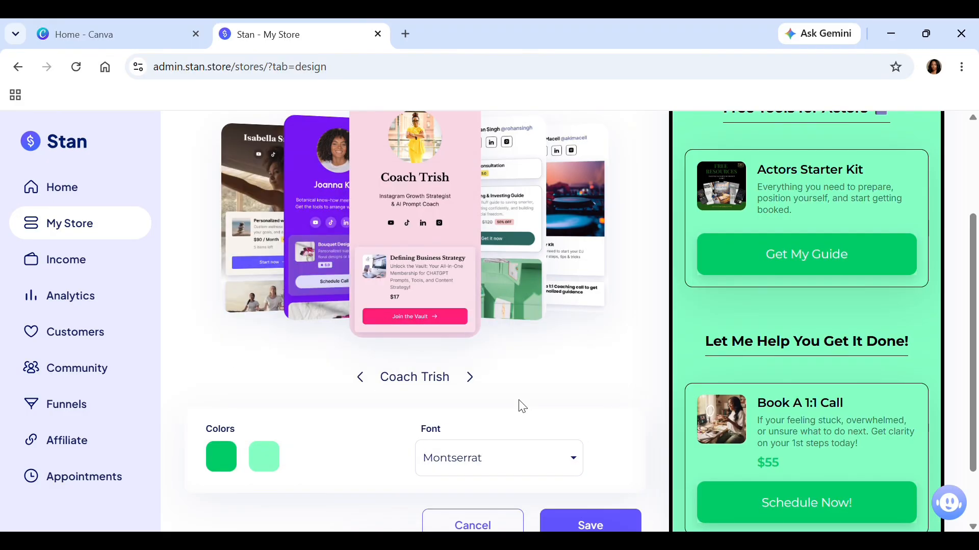
{"action": "left_click", "coordinate": [581, 466]}
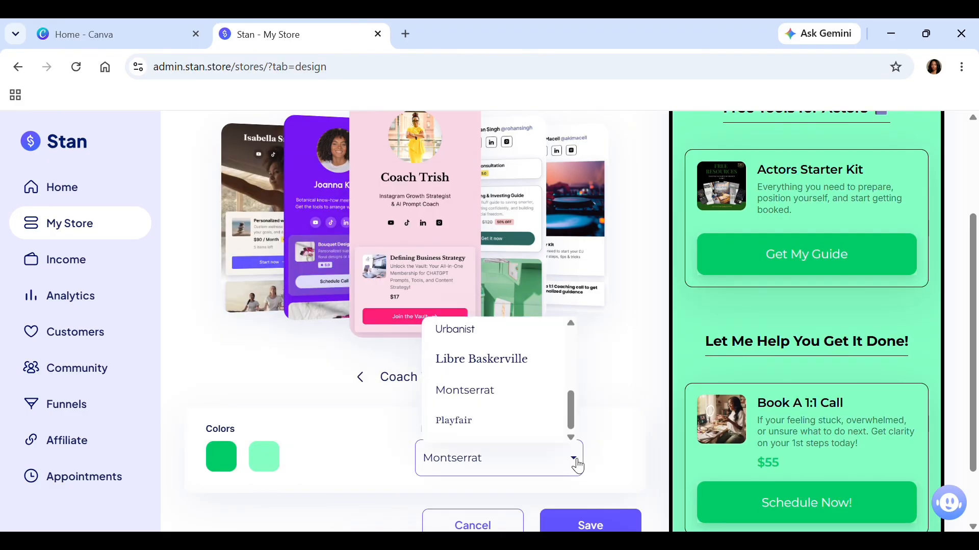
{"action": "left_click_drag", "start_coordinate": [567, 396], "coordinate": [523, 360]}
{"action": "left_click", "coordinate": [524, 362]}
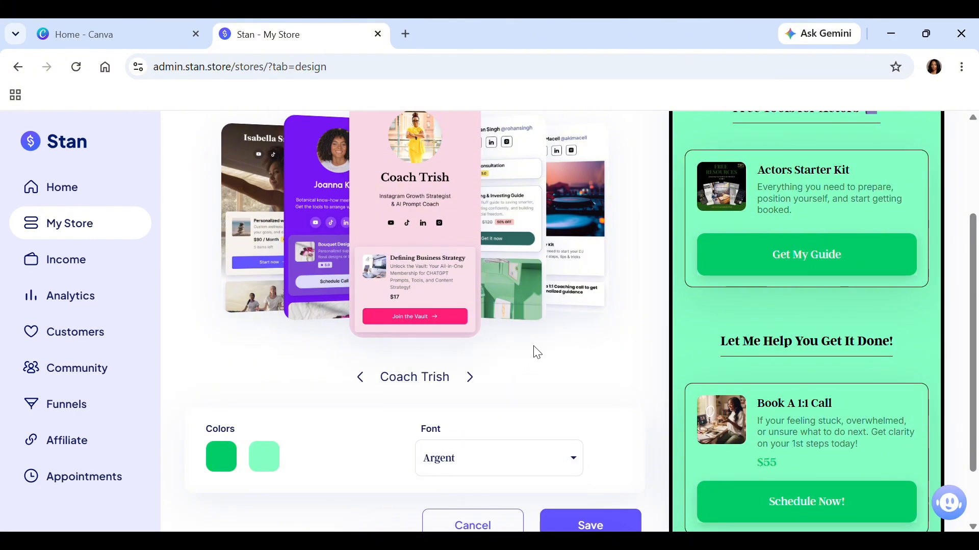
Preview Stan Classic, Moderno and the remaining themes, returning to The Stone.
{"action": "left_click", "coordinate": [471, 378]}
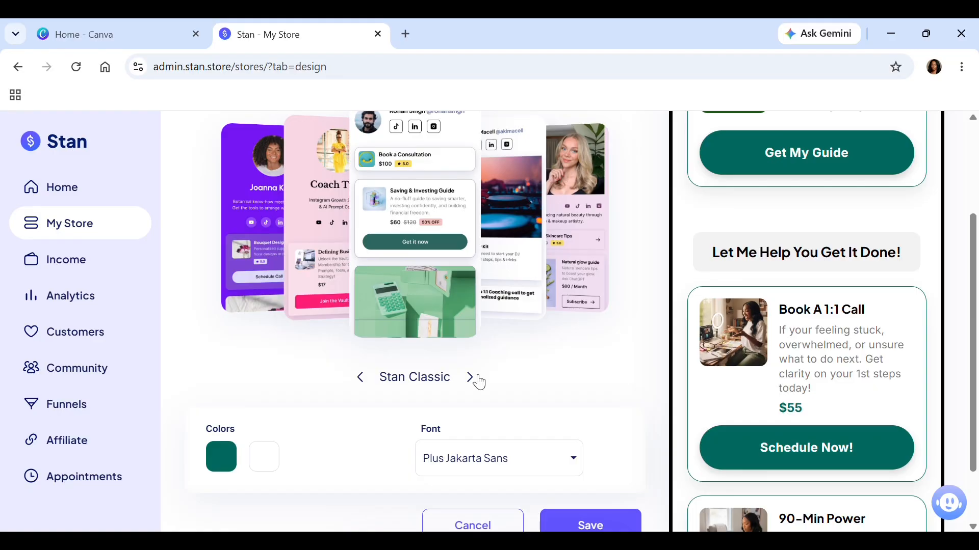
{"action": "left_click", "coordinate": [477, 378]}
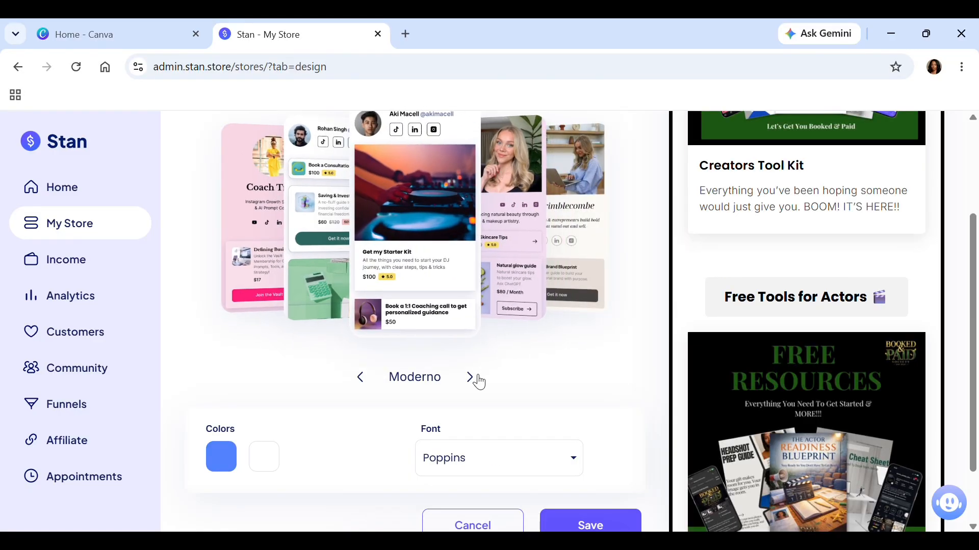
{"action": "left_click", "coordinate": [477, 377]}
{"action": "left_click", "coordinate": [478, 377]}
{"action": "left_click", "coordinate": [477, 378]}
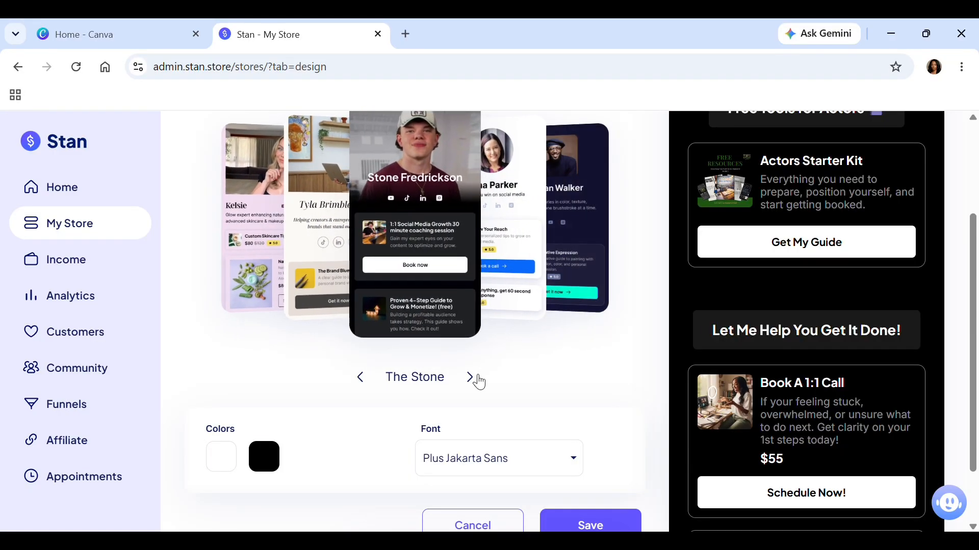
{"action": "left_click", "coordinate": [477, 378]}
{"action": "left_click", "coordinate": [361, 378]}
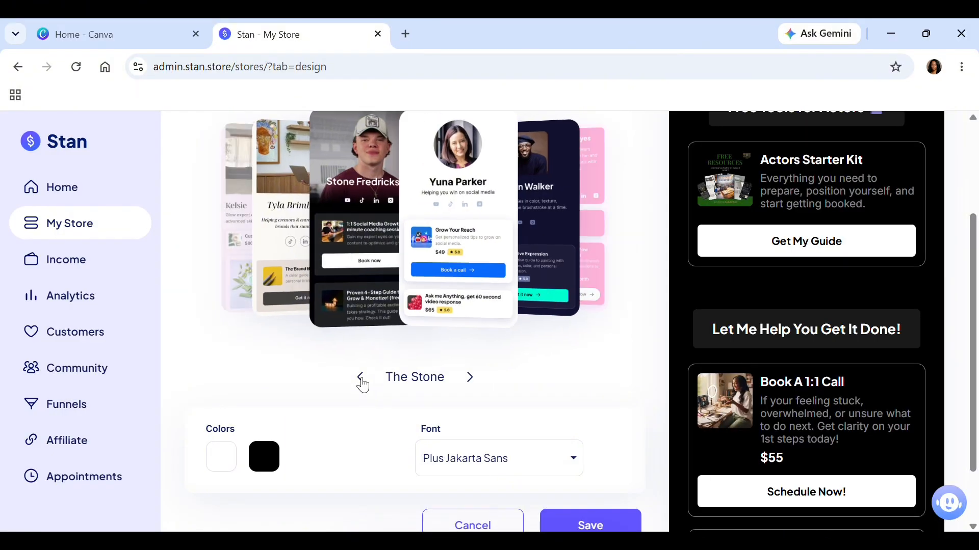
Discard the design changes and view the storefront preview from its profile header.
{"action": "left_click", "coordinate": [472, 525]}
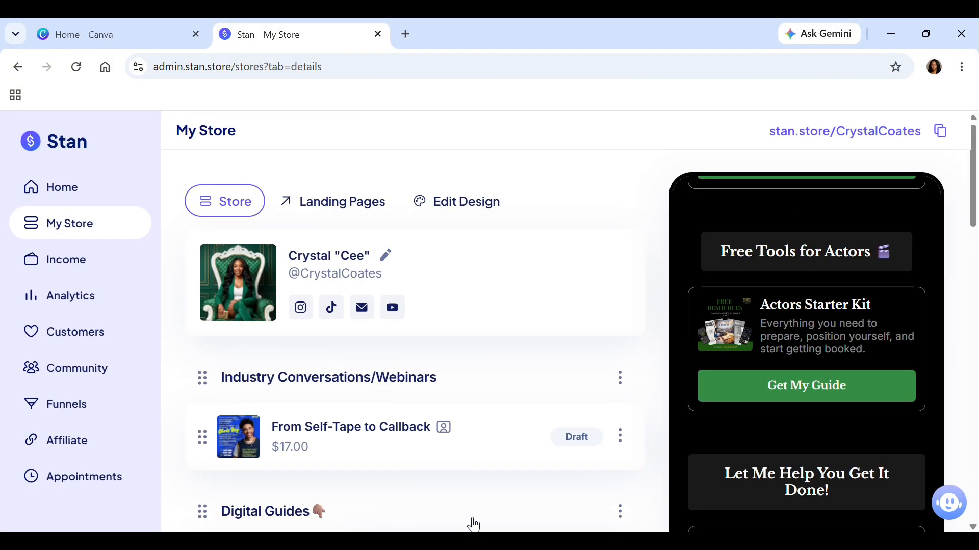
{"action": "scroll", "coordinate": [937, 284], "scroll_direction": "up", "scroll_amount": 10}
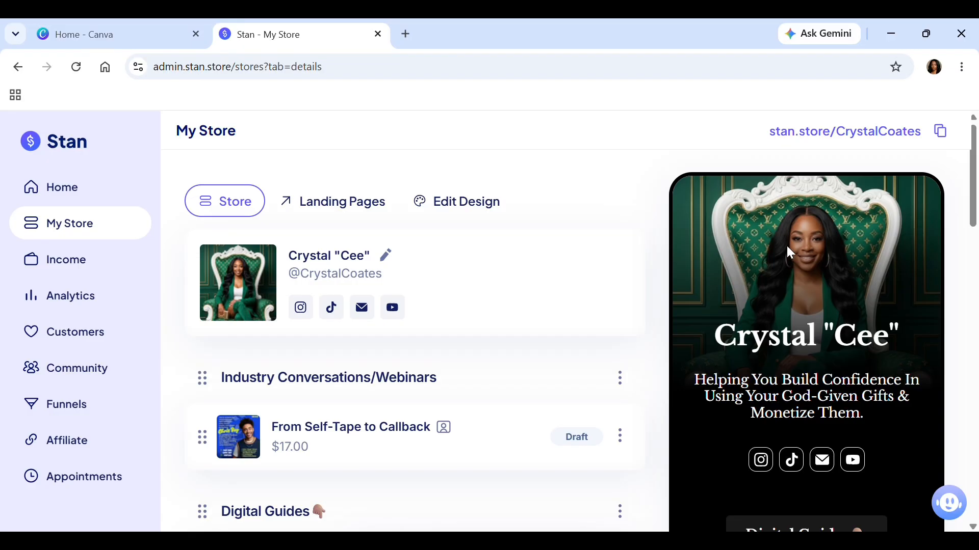
{"action": "mouse_move", "coordinate": [974, 182]}
{"action": "left_mouse_down"}
{"action": "mouse_move", "coordinate": [975, 294]}
{"action": "mouse_move", "coordinate": [975, 168]}
{"action": "left_mouse_up"}
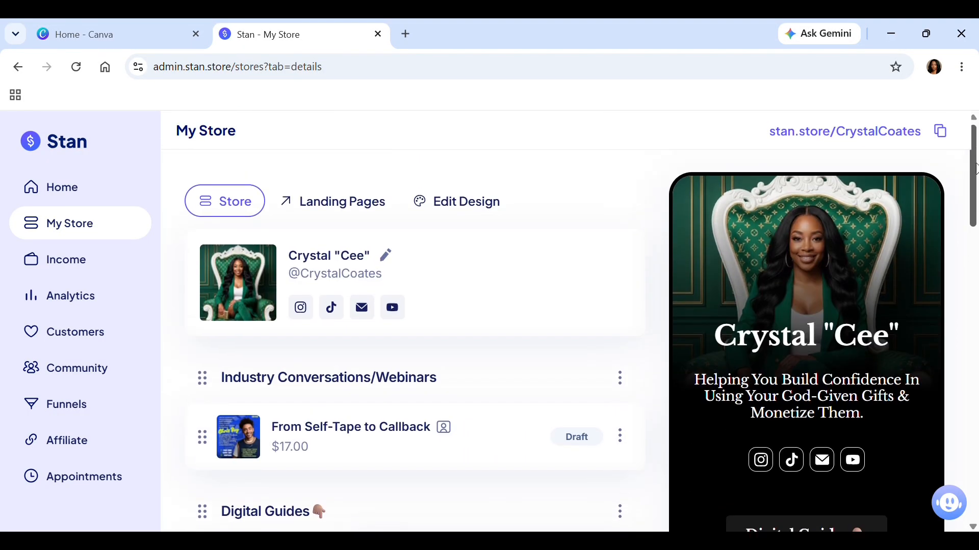
View the Landing Pages section for private product links and return to the Store overview.
{"action": "left_click", "coordinate": [316, 214]}
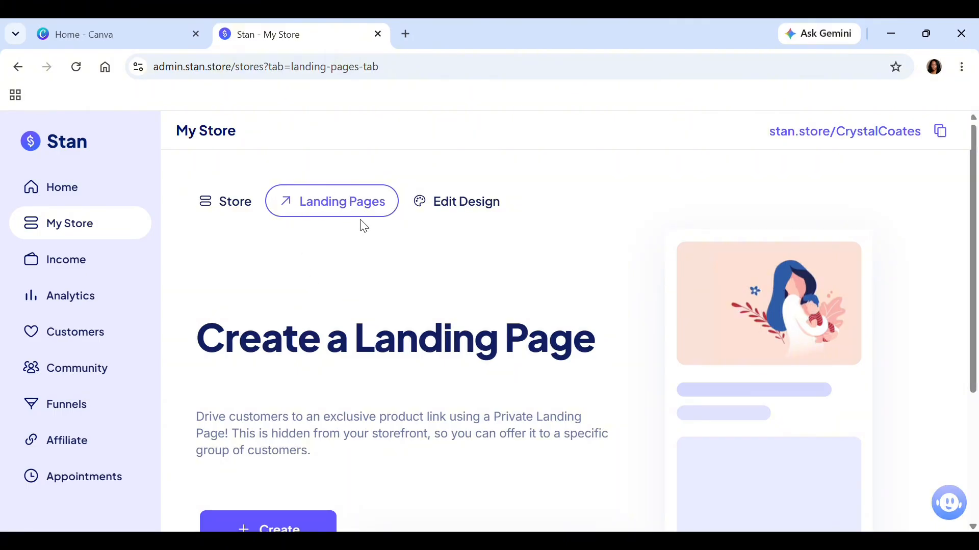
{"action": "left_click", "coordinate": [223, 209]}
{"action": "mouse_move", "coordinate": [973, 181]}
{"action": "left_mouse_down"}
{"action": "mouse_move", "coordinate": [971, 479]}
{"action": "mouse_move", "coordinate": [976, 171]}
{"action": "left_mouse_up"}
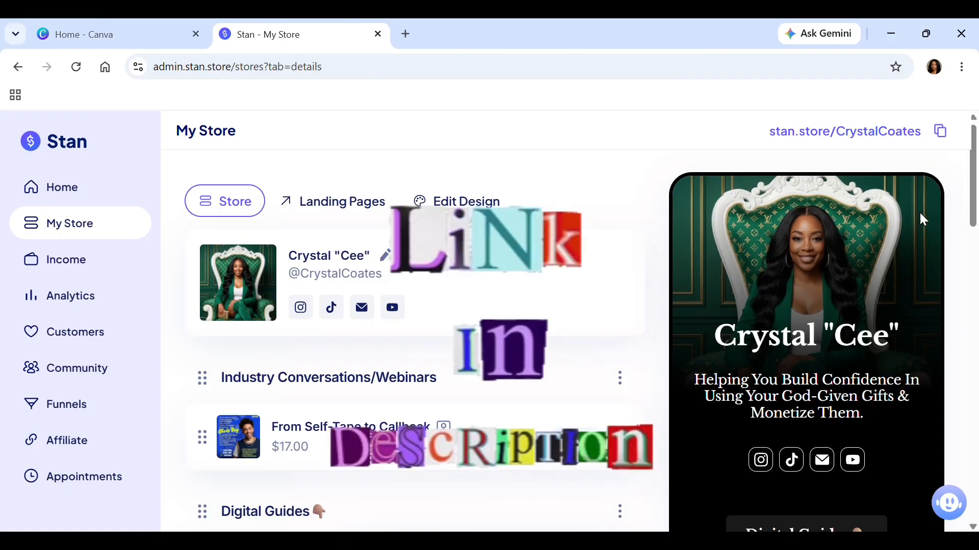
{"action": "mouse_move", "coordinate": [976, 192]}
{"action": "left_mouse_down"}
{"action": "mouse_move", "coordinate": [976, 305]}
{"action": "mouse_move", "coordinate": [976, 193]}
{"action": "left_mouse_up"}
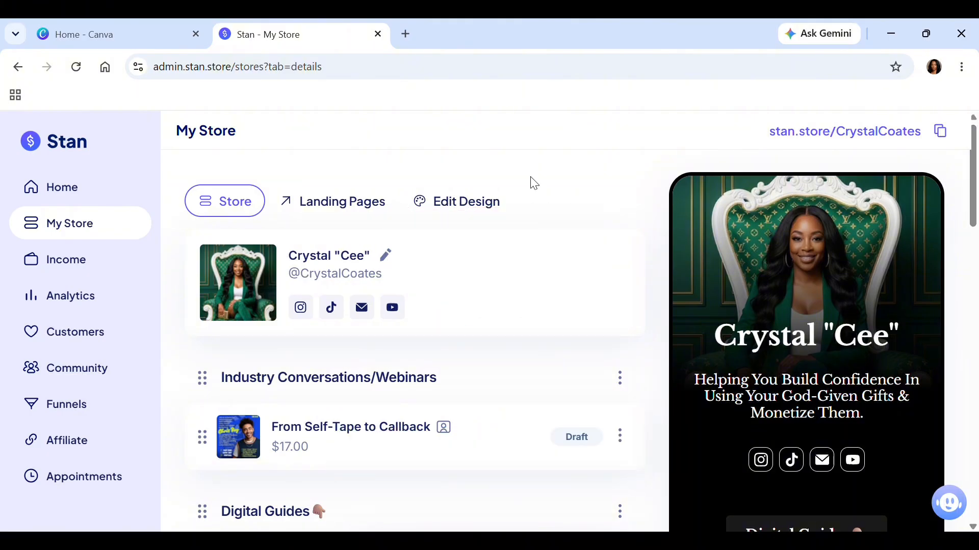